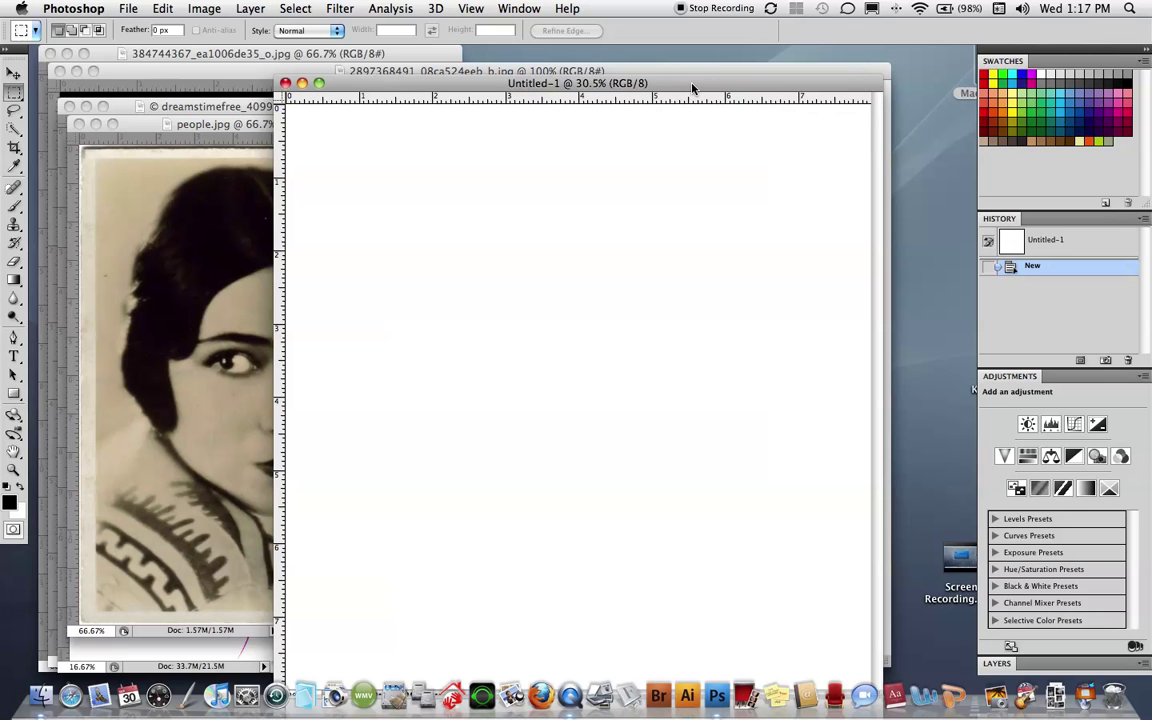
Undock the Untitled-1 document from the texture image's window and float it in front as its own window
left_click_drag(692, 87, 689, 94)
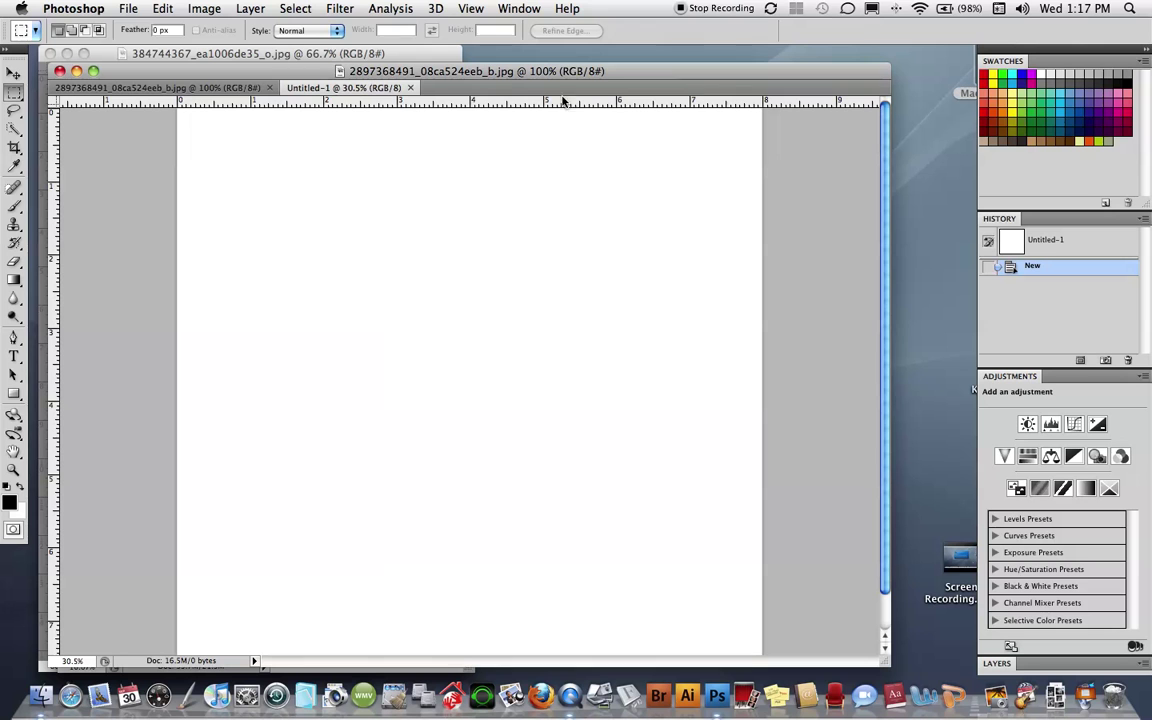
left_click_drag(328, 87, 772, 52)
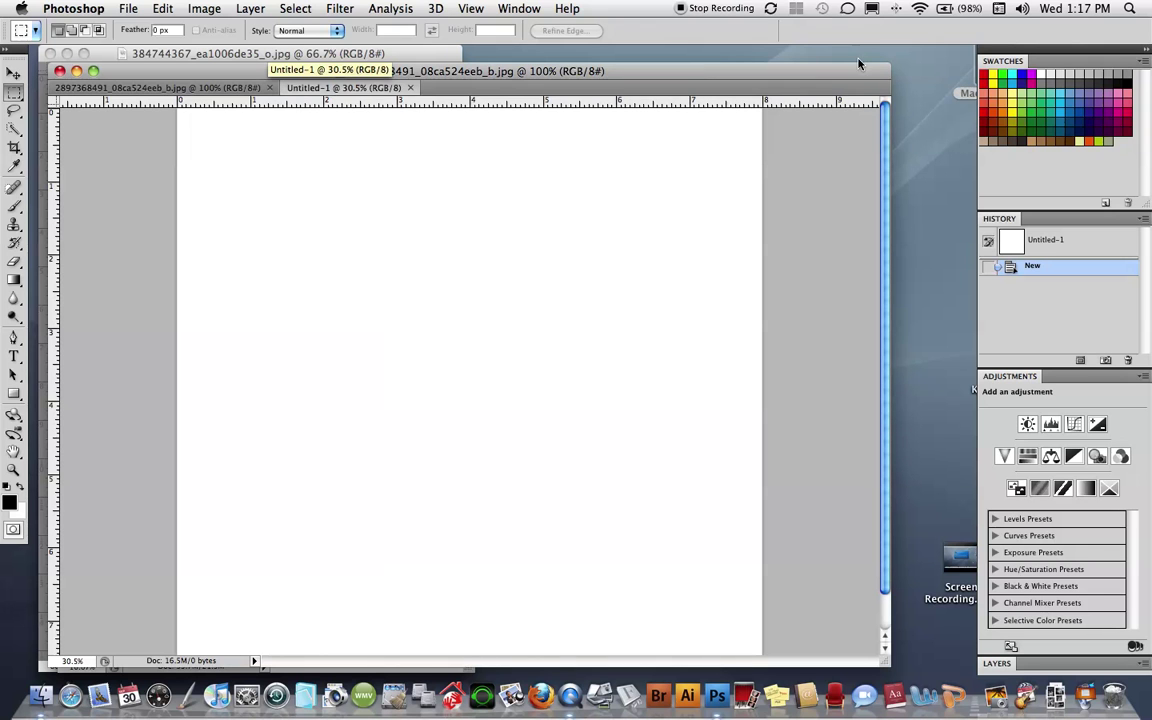
left_click_drag(910, 52, 910, 80)
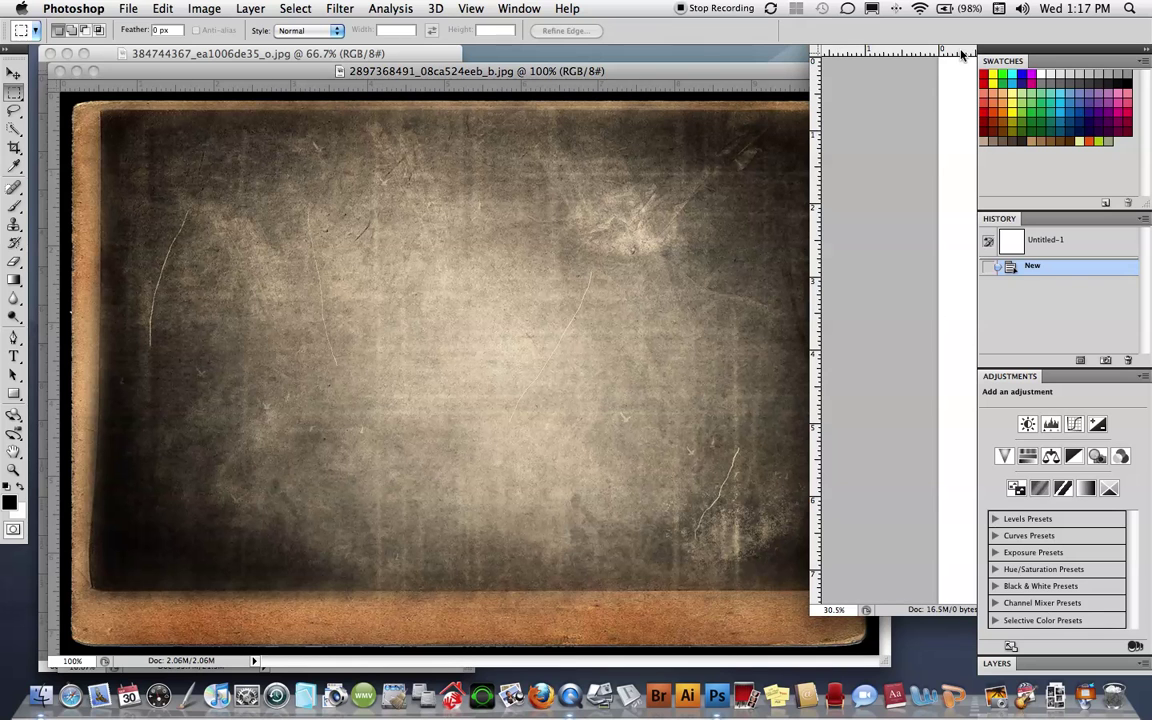
left_click_drag(913, 46, 235, 127)
left_click_drag(689, 122, 710, 122)
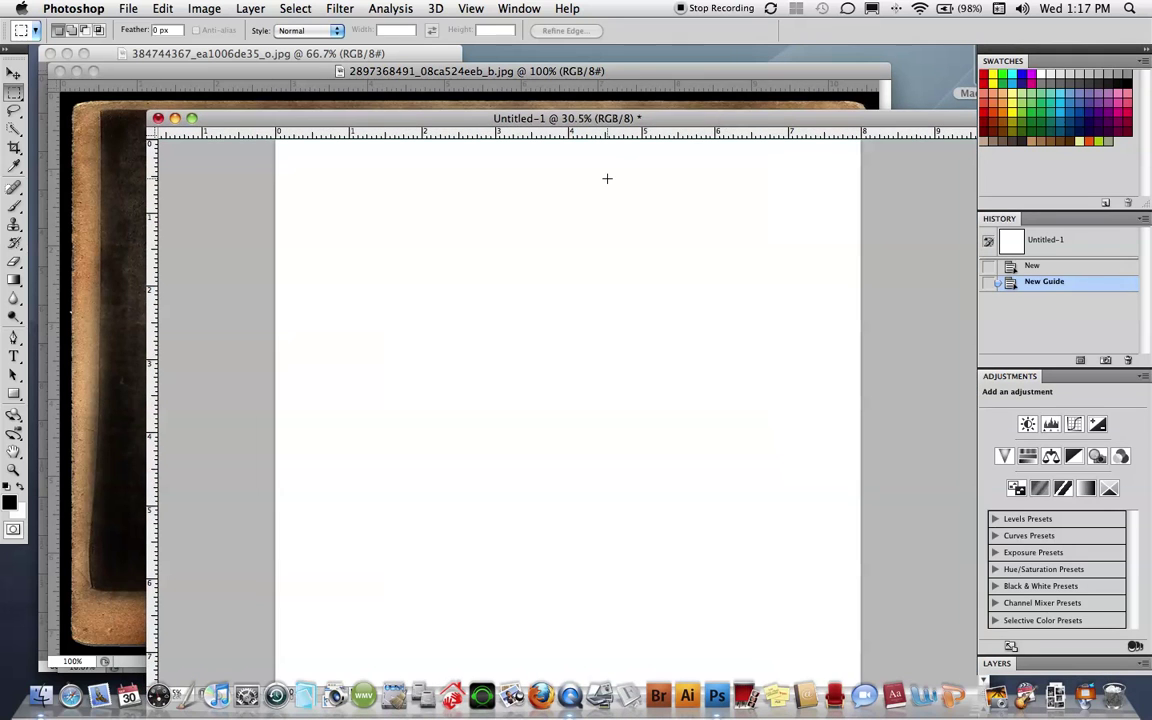
left_click(222, 74)
left_click(14, 73)
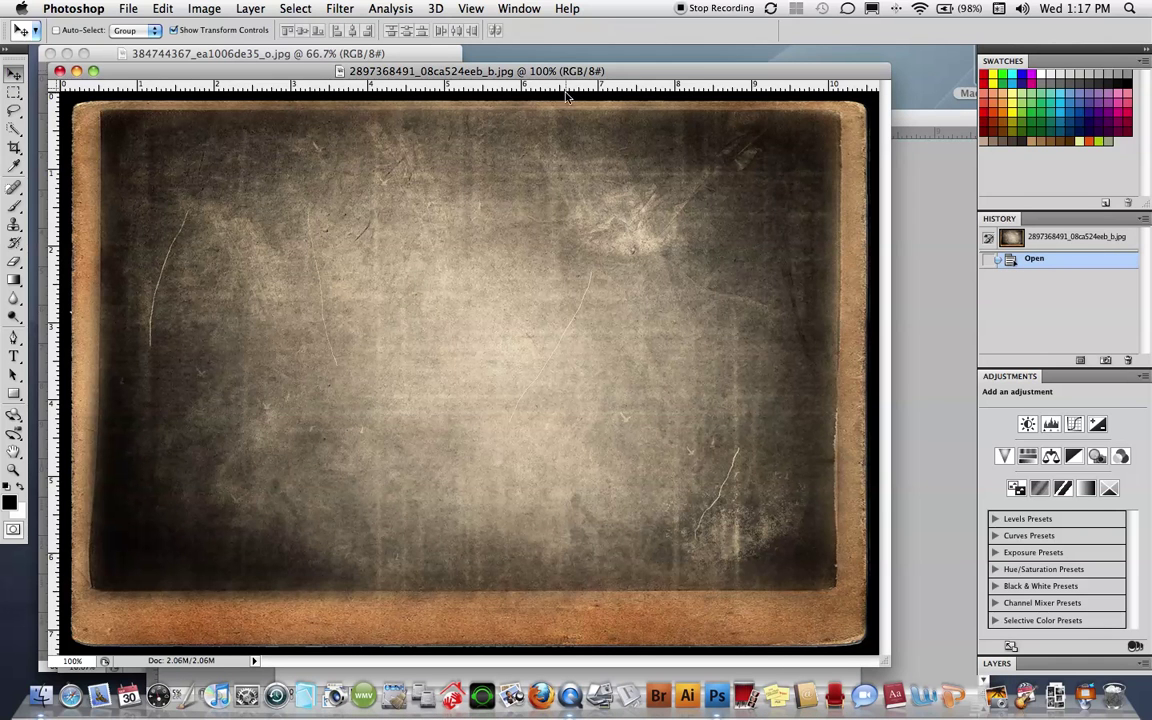
left_click_drag(703, 75, 369, 122)
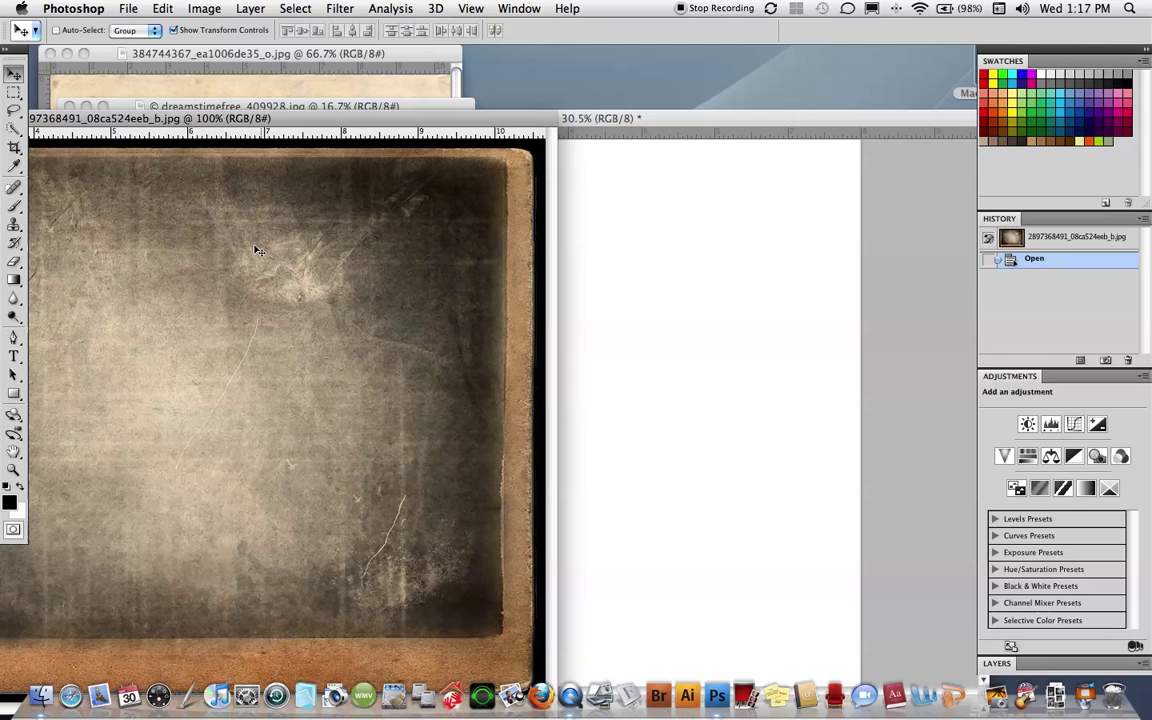
left_click_drag(675, 288, 449, 176)
left_click(123, 174)
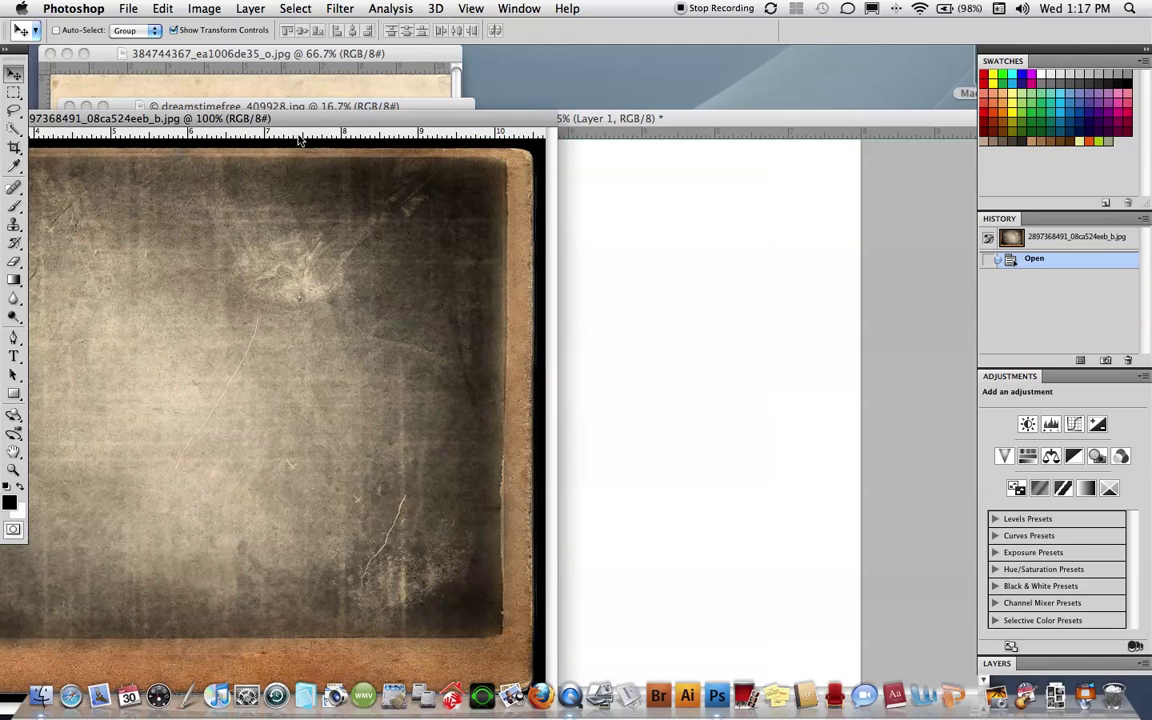
Close the grunge texture's source image and reposition the Untitled-1 window so the canvas is accessible
key("super+1")
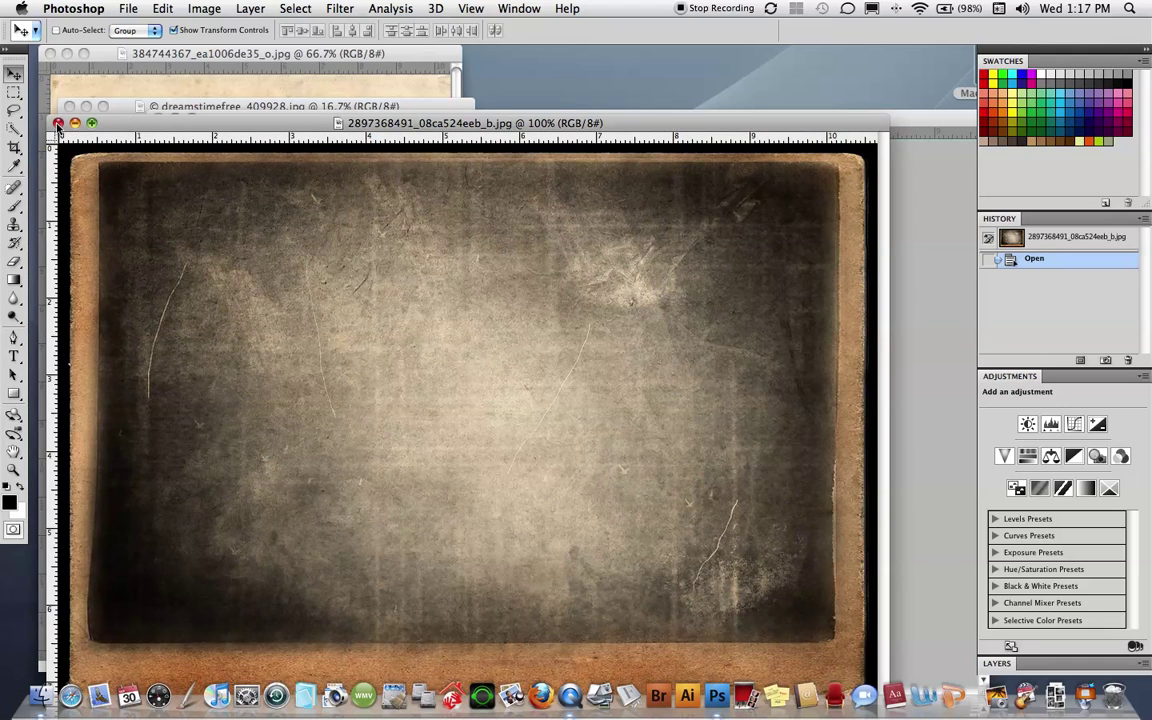
left_click(58, 123)
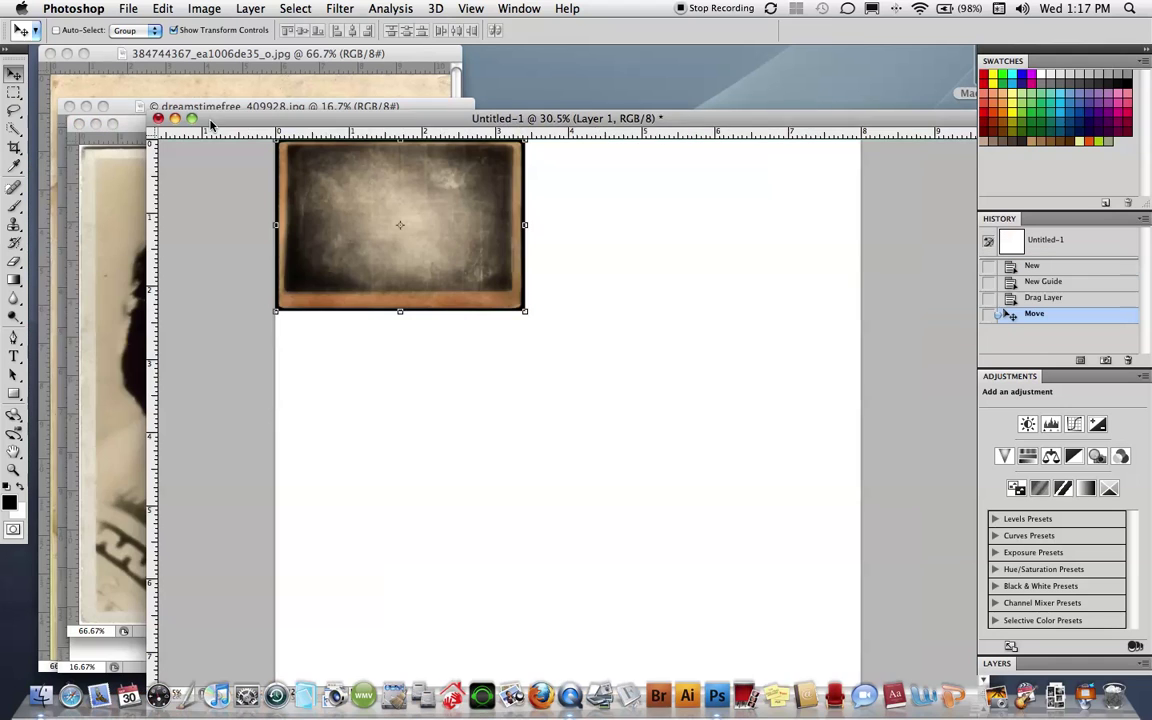
double_click(712, 127)
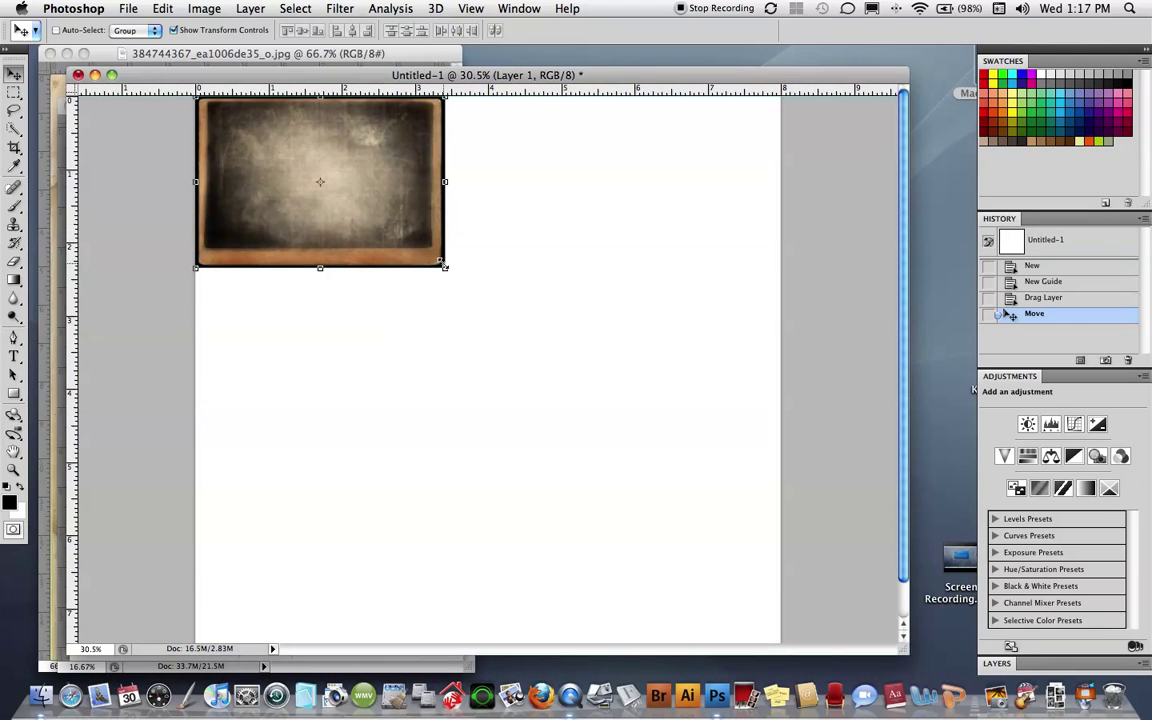
Stretch the texture layer to about 240% width and 352% height so it covers the whole canvas
left_click_drag(444, 265, 786, 654)
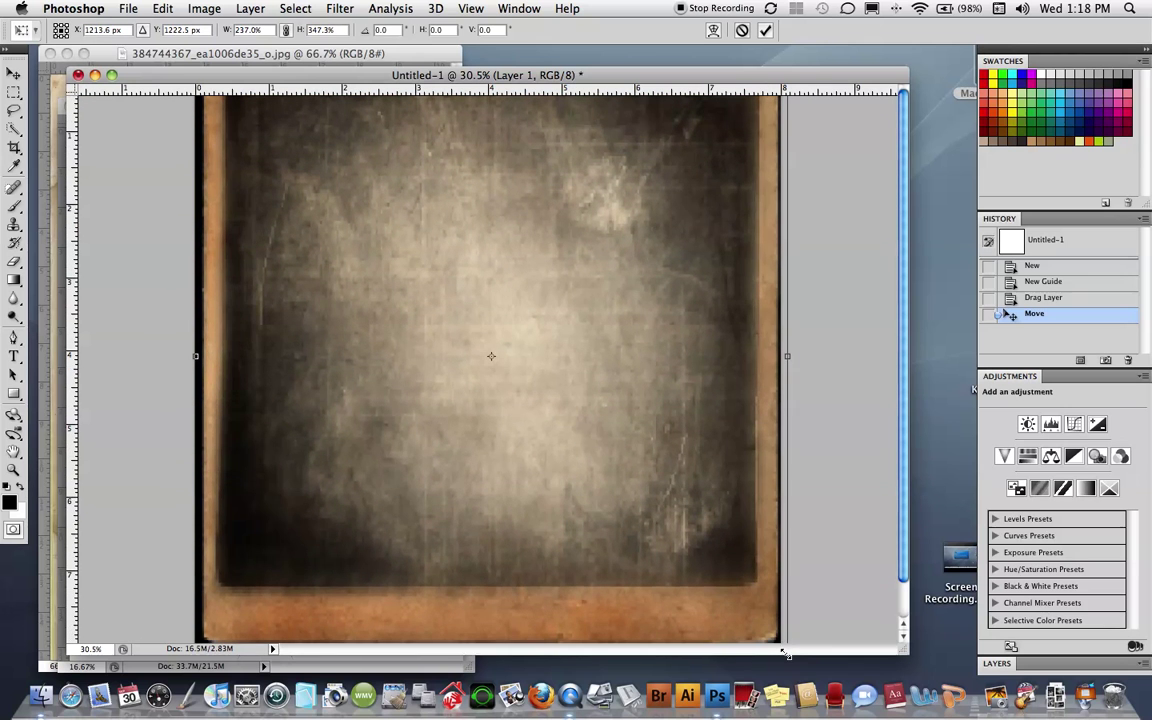
key("super+0")
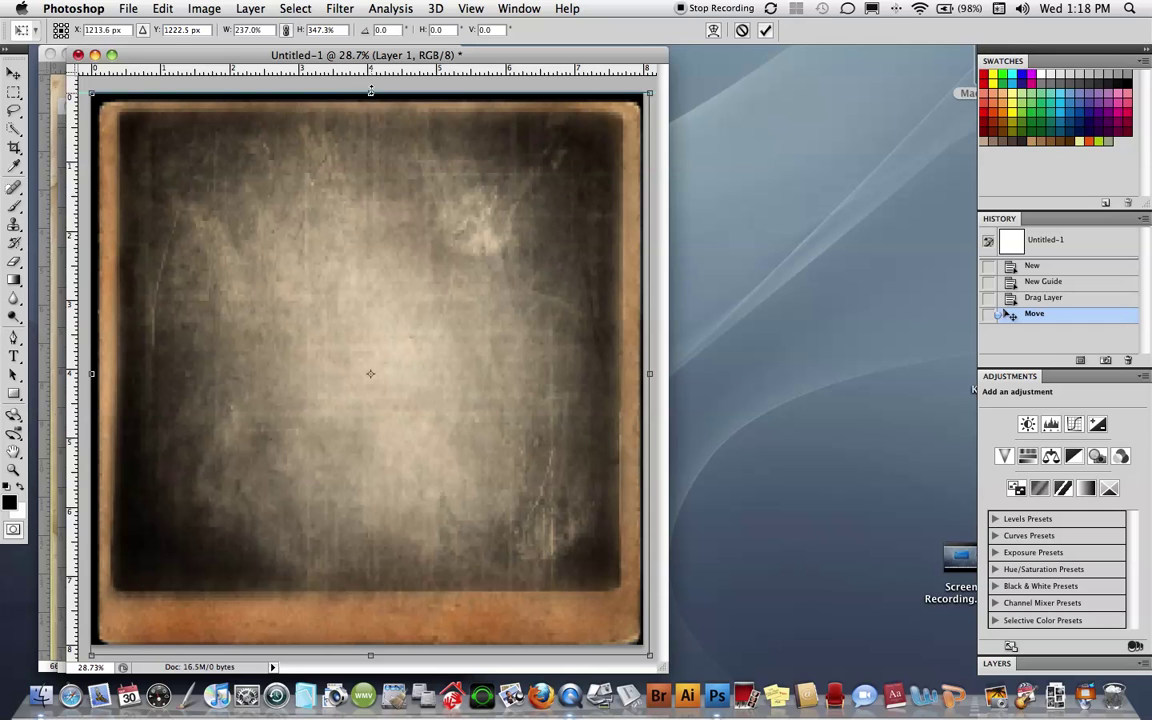
left_click_drag(370, 90, 370, 87)
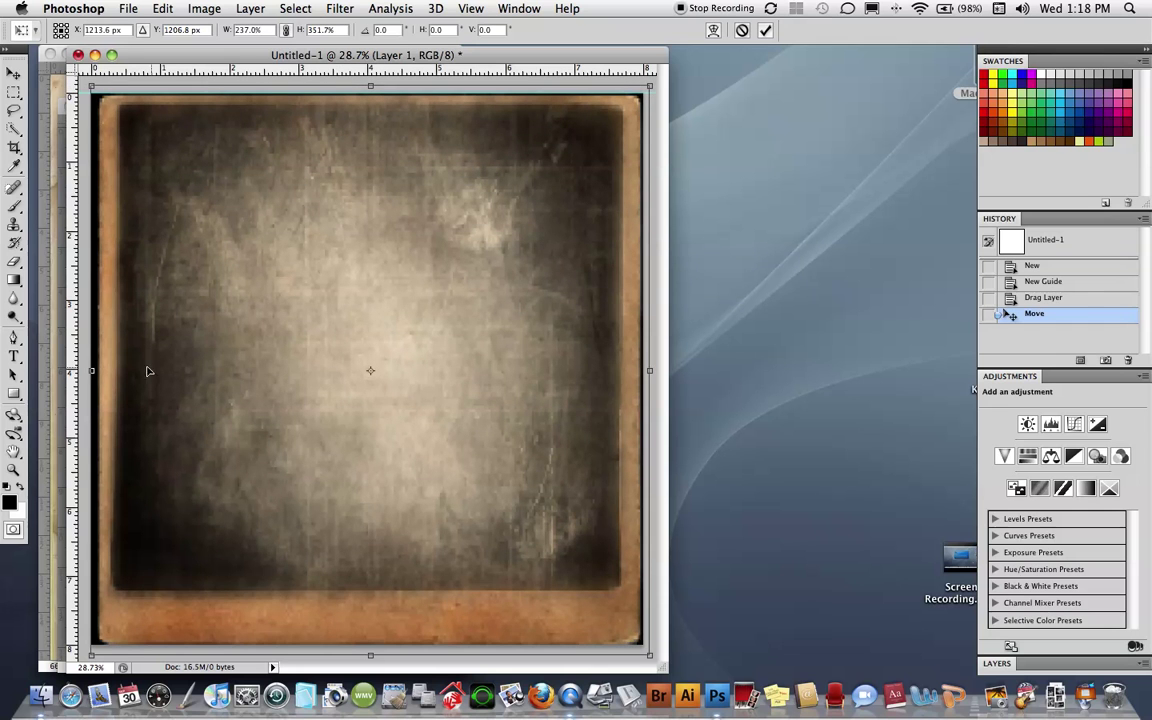
left_click_drag(88, 371, 84, 371)
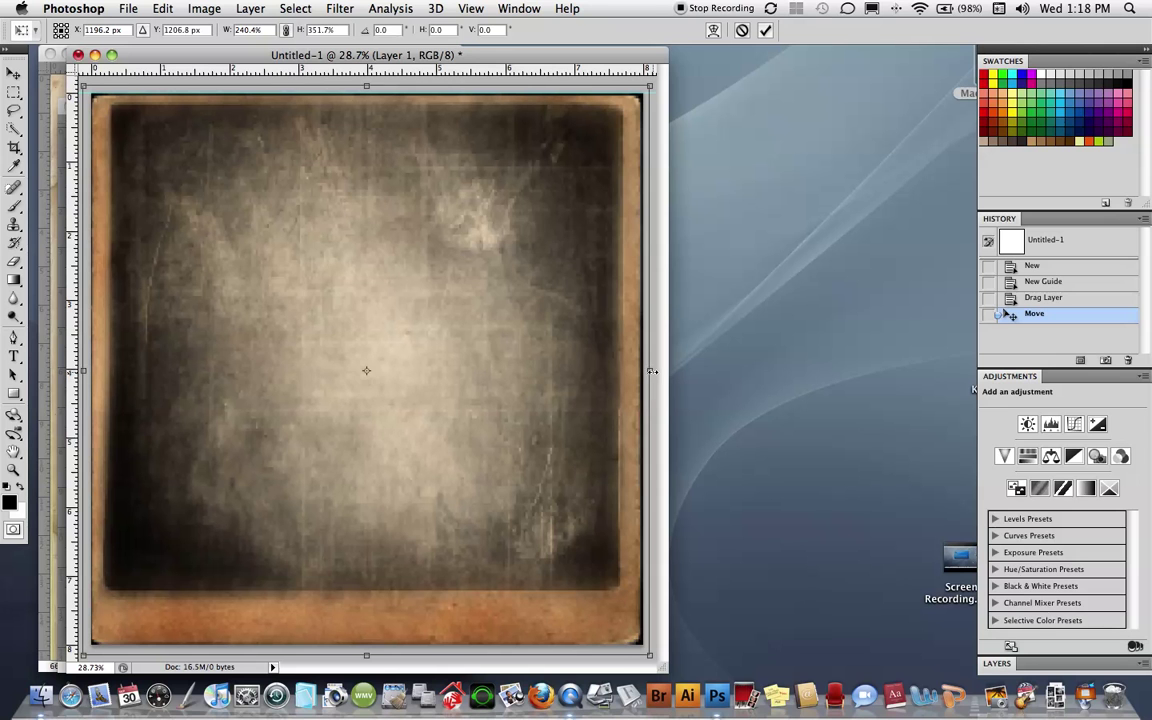
left_click_drag(651, 371, 653, 371)
key("Return")
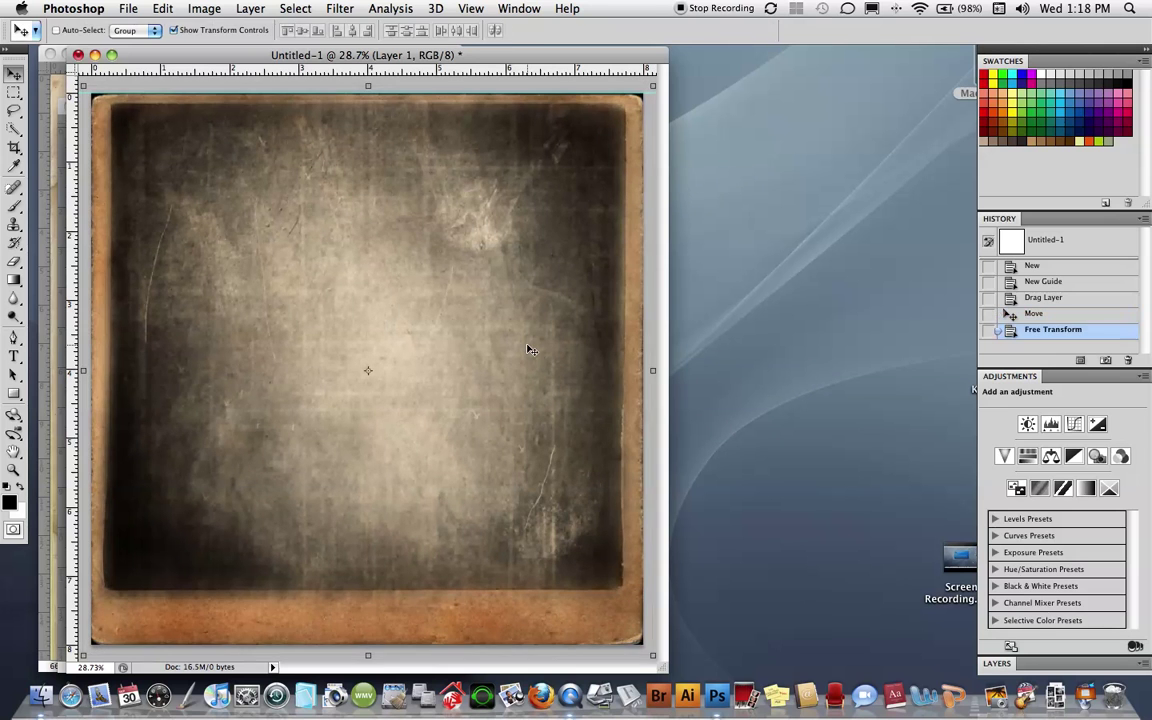
Arrange the Untitled-1 document and the pink frame image dreamstimefree_409928.jpg side by side
left_click_drag(220, 53, 544, 65)
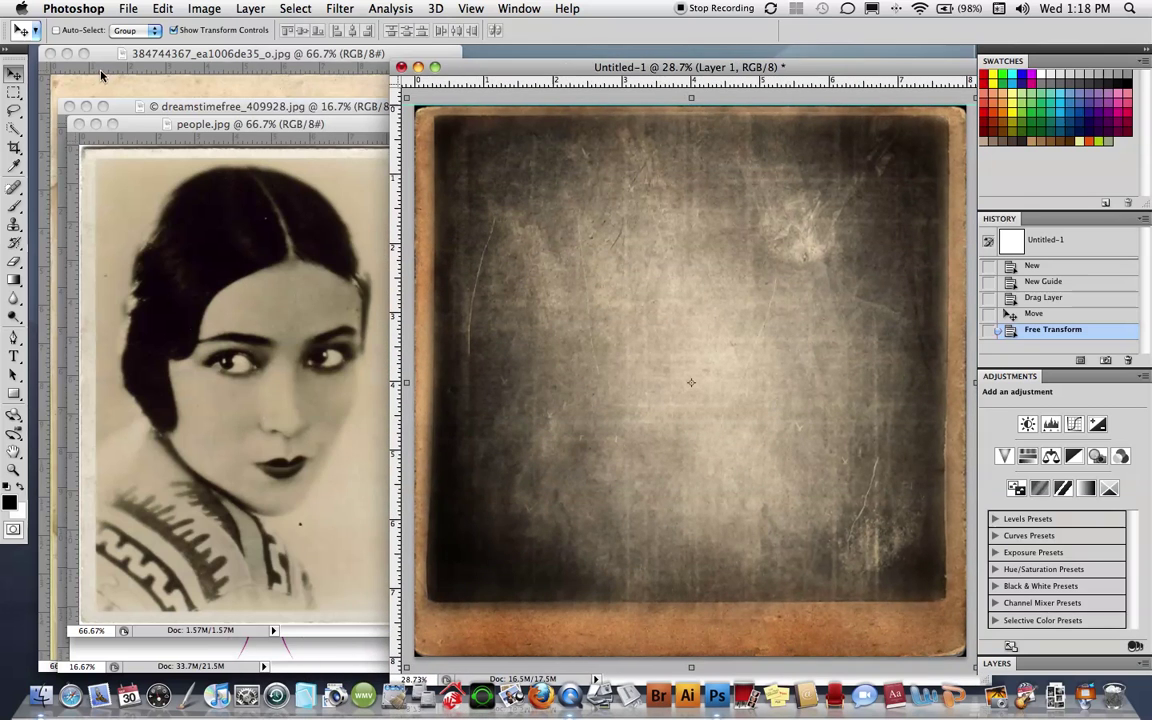
left_click(121, 105)
left_click_drag(432, 106, 352, 99)
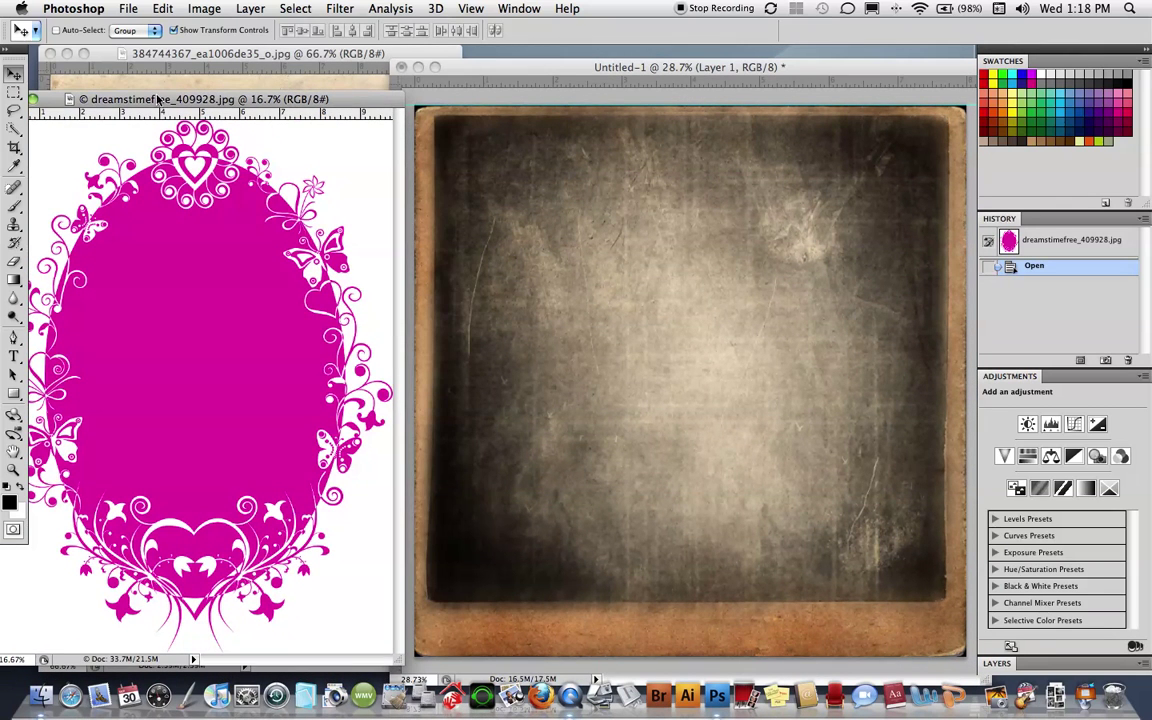
Isolate the pink frame with a non-contiguous Magic Wand selection of the white background, inverted, and copy it into Untitled-1
left_click(14, 128)
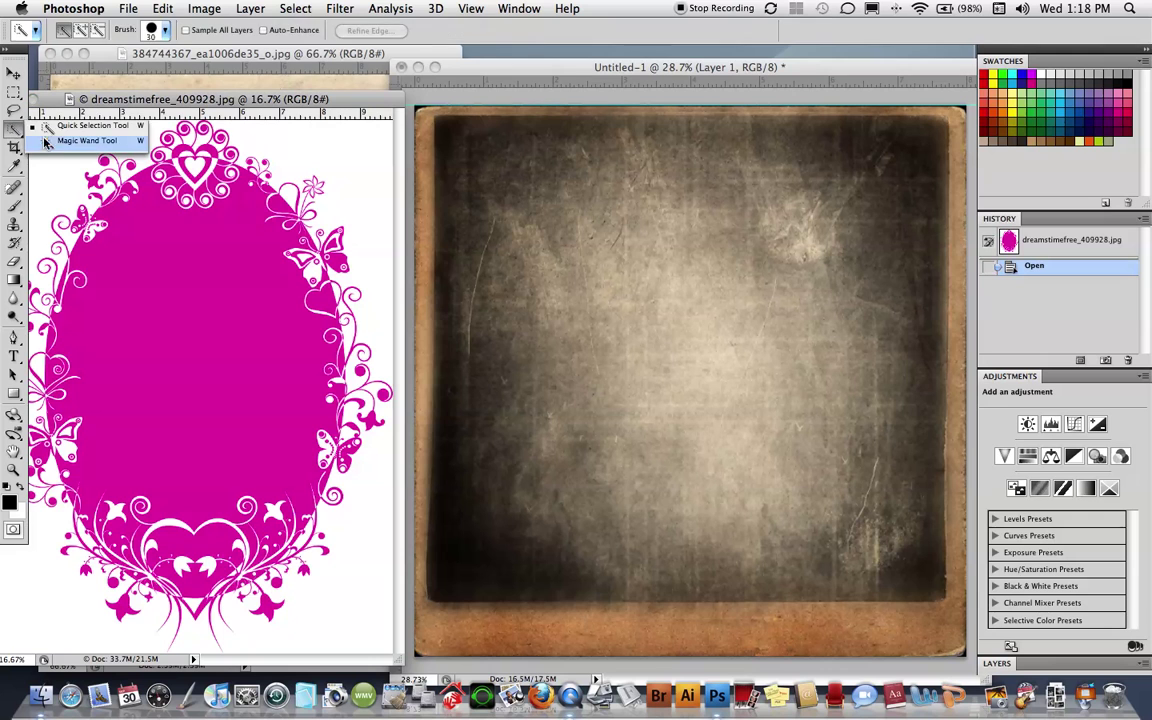
left_click(45, 142)
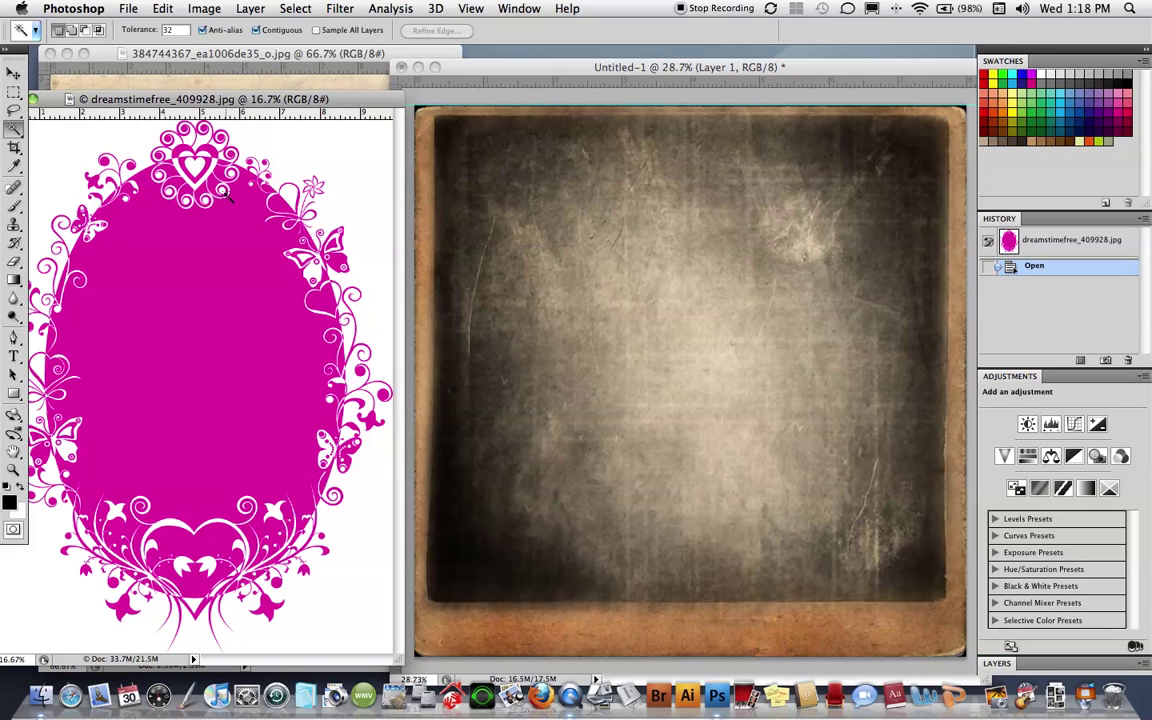
left_click(318, 150)
left_click(280, 30)
left_click(93, 224)
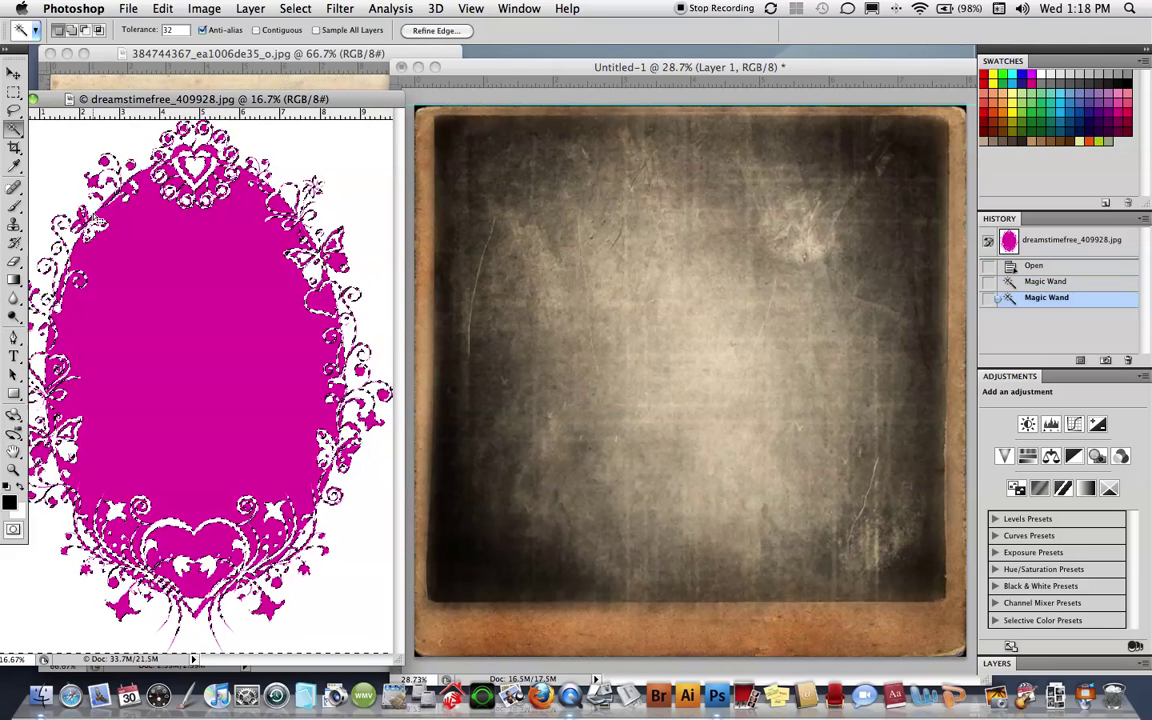
left_click(290, 9)
left_click(300, 72)
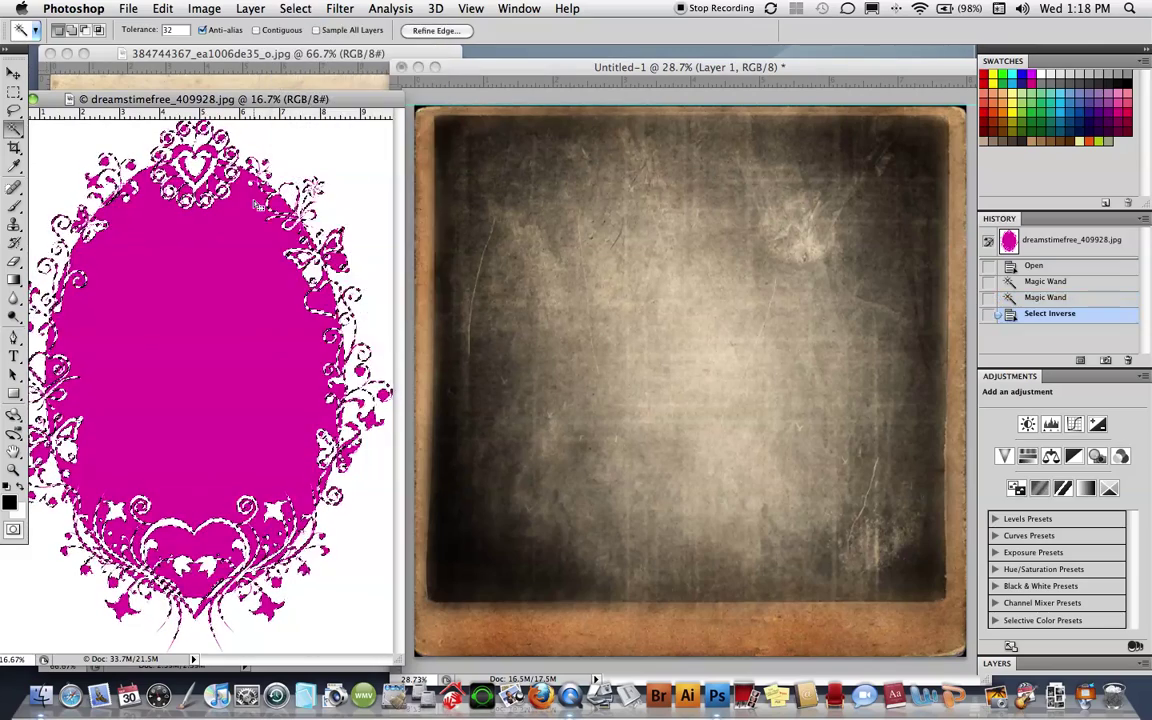
key("v")
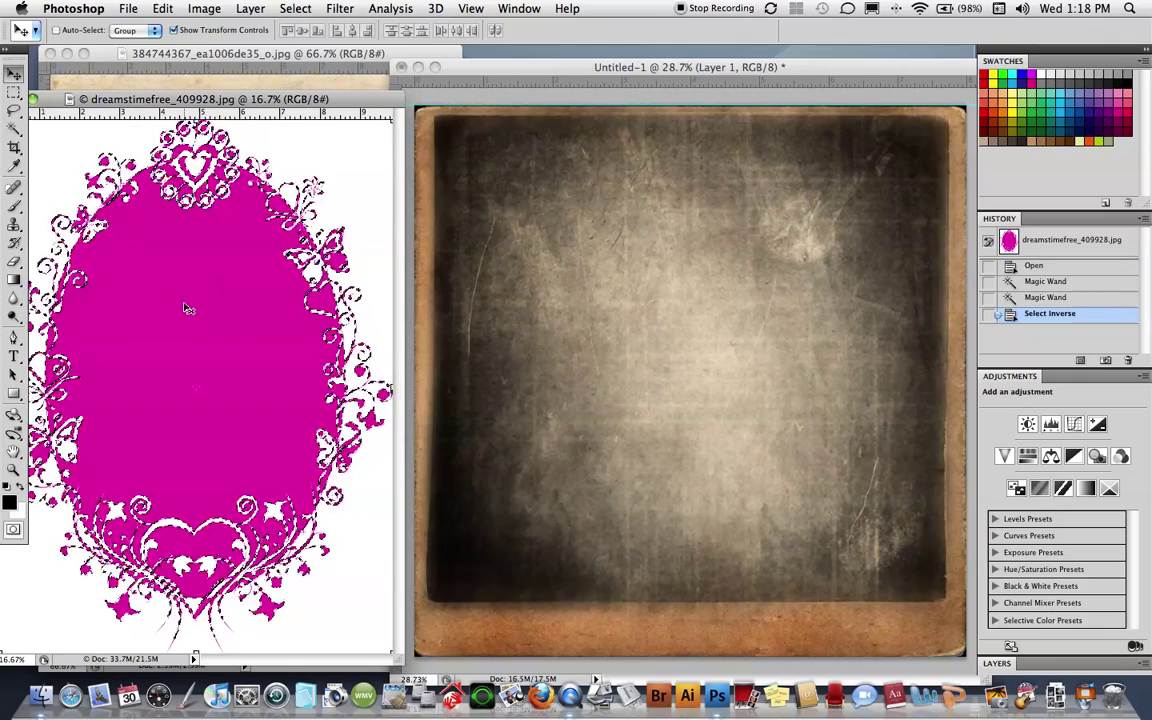
left_click_drag(177, 309, 657, 341)
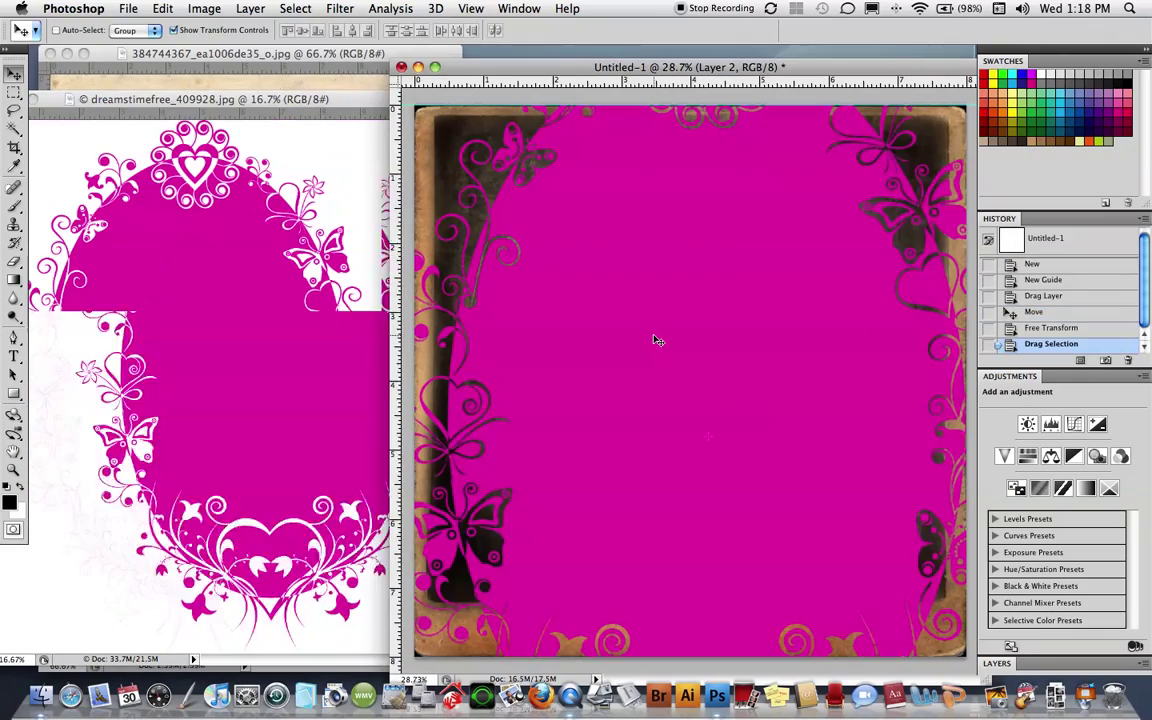
Scale the pink frame to about 63% width and 55% height and centre it over the dark texture area
key("super+minus")
key("super+minus")
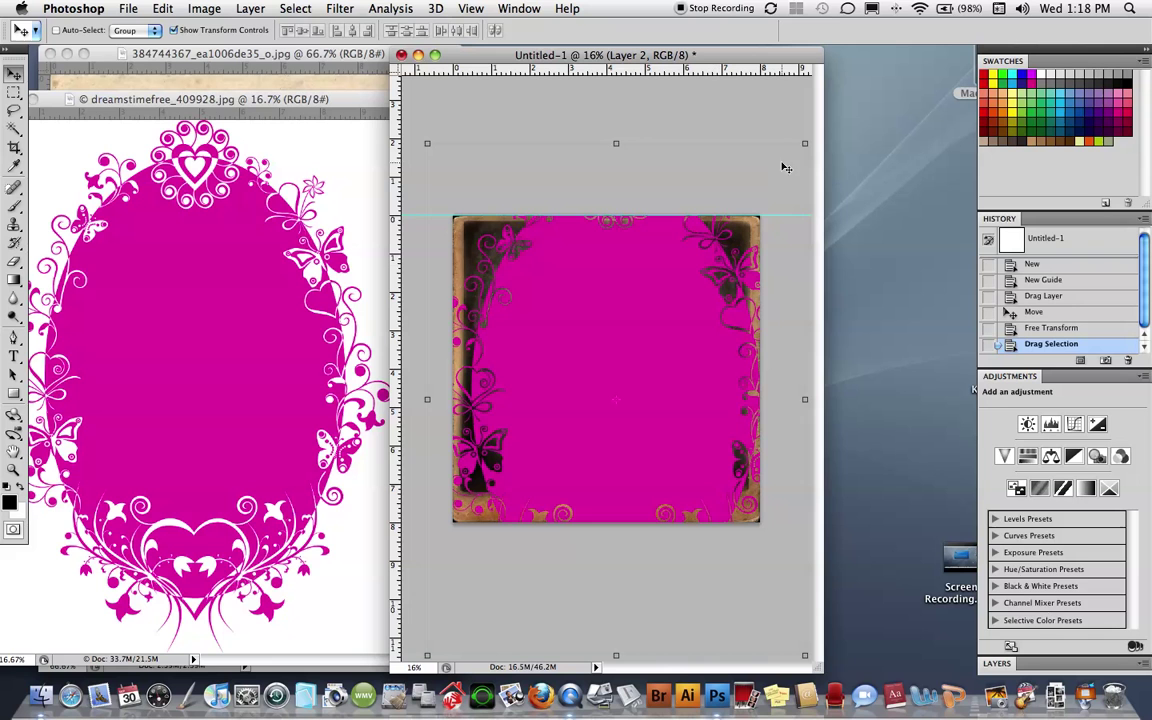
left_click_drag(802, 143, 668, 329)
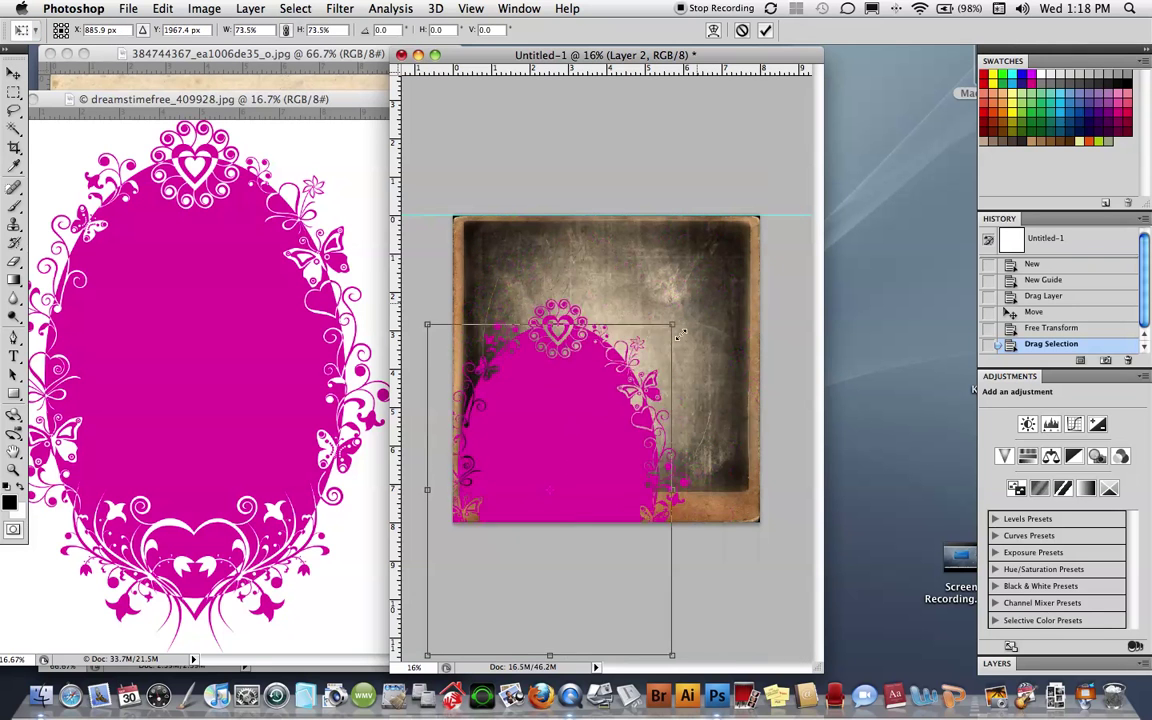
left_click_drag(570, 425, 641, 321)
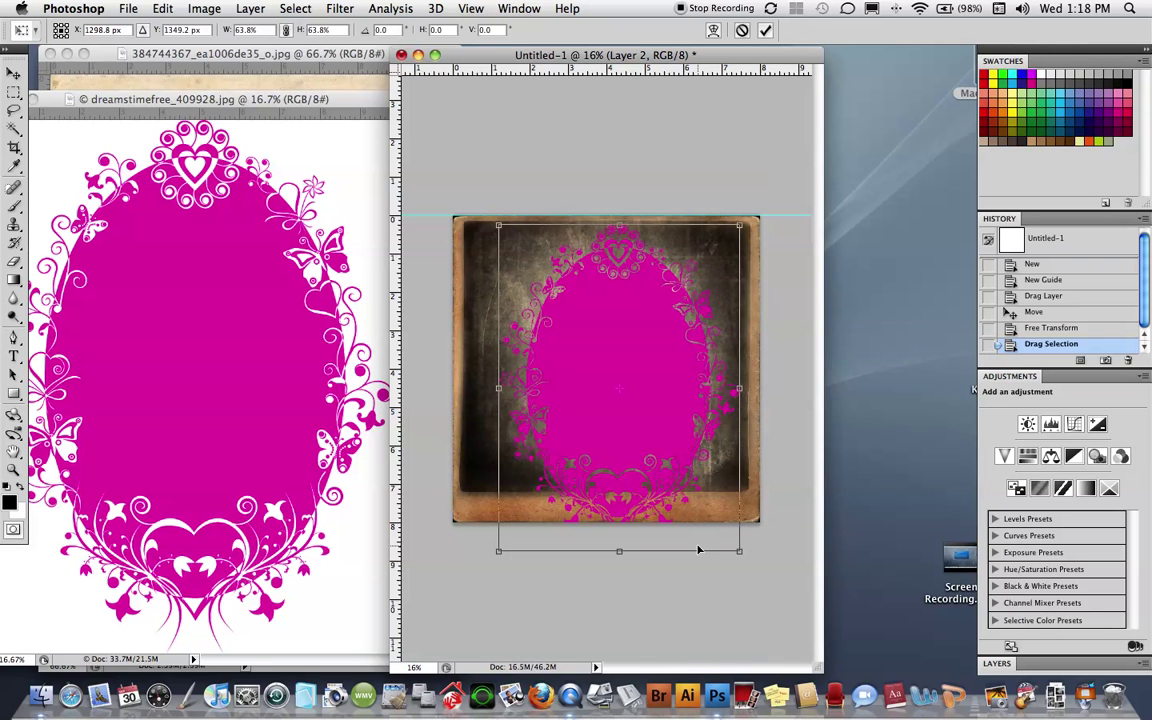
left_click_drag(736, 551, 700, 508)
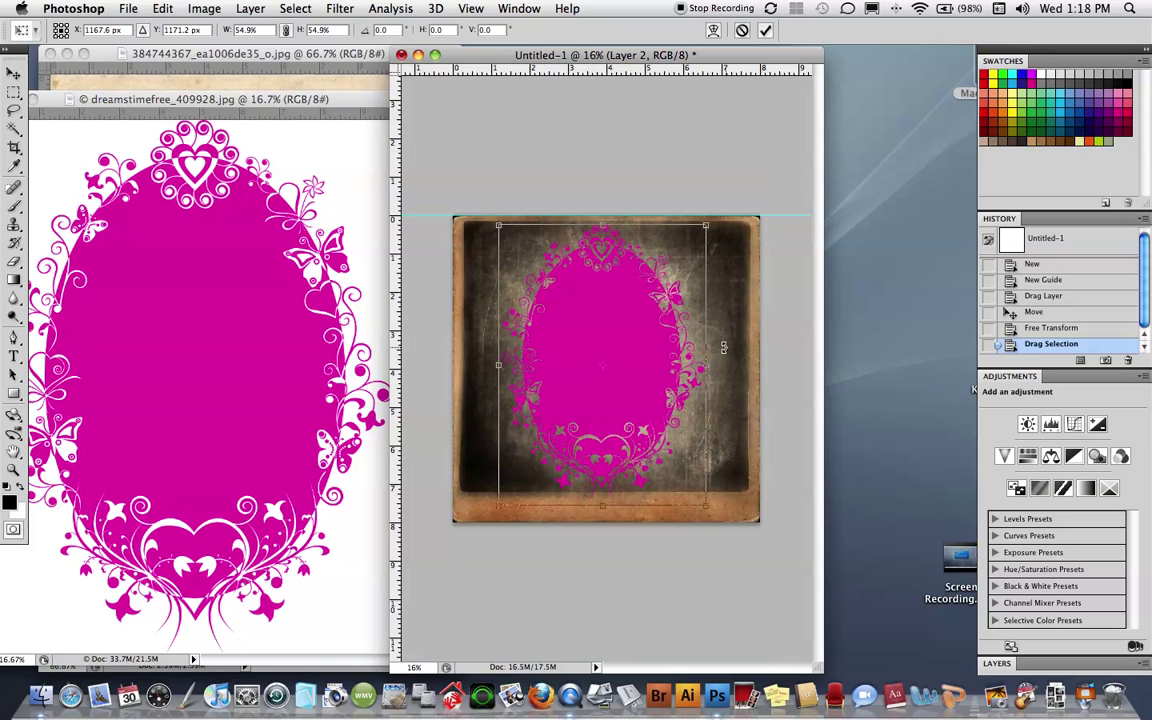
left_click_drag(706, 349, 706, 353)
left_click_drag(502, 360, 478, 362)
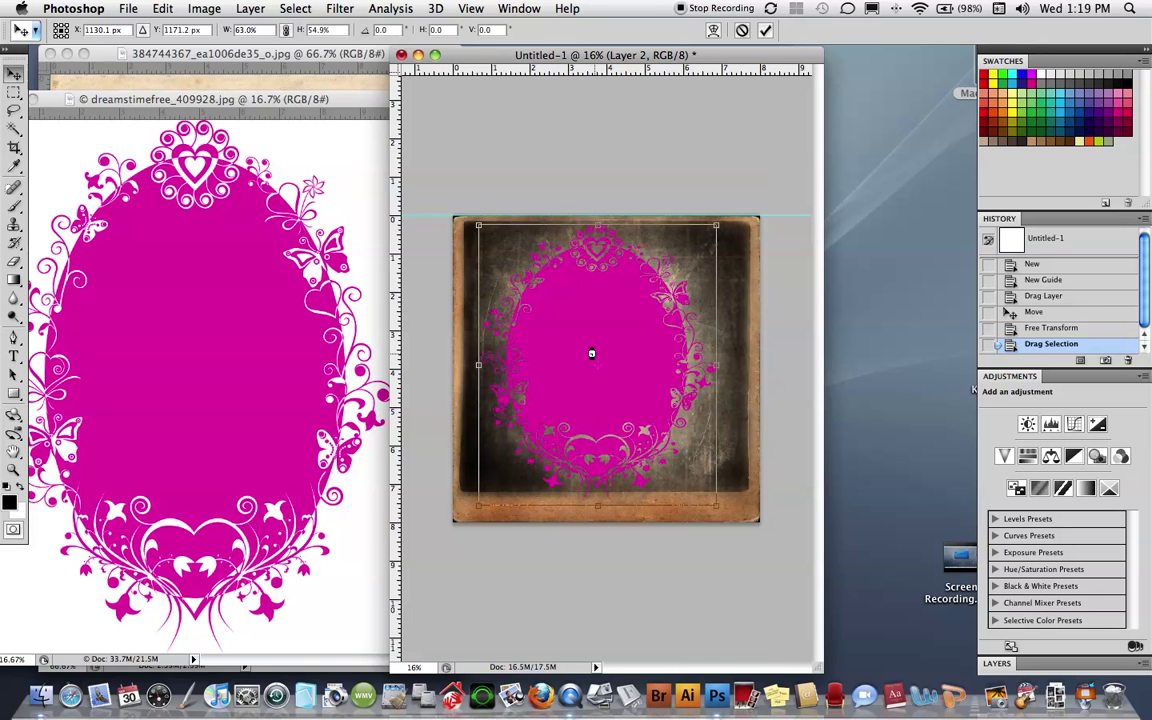
key("Return")
key("super+0")
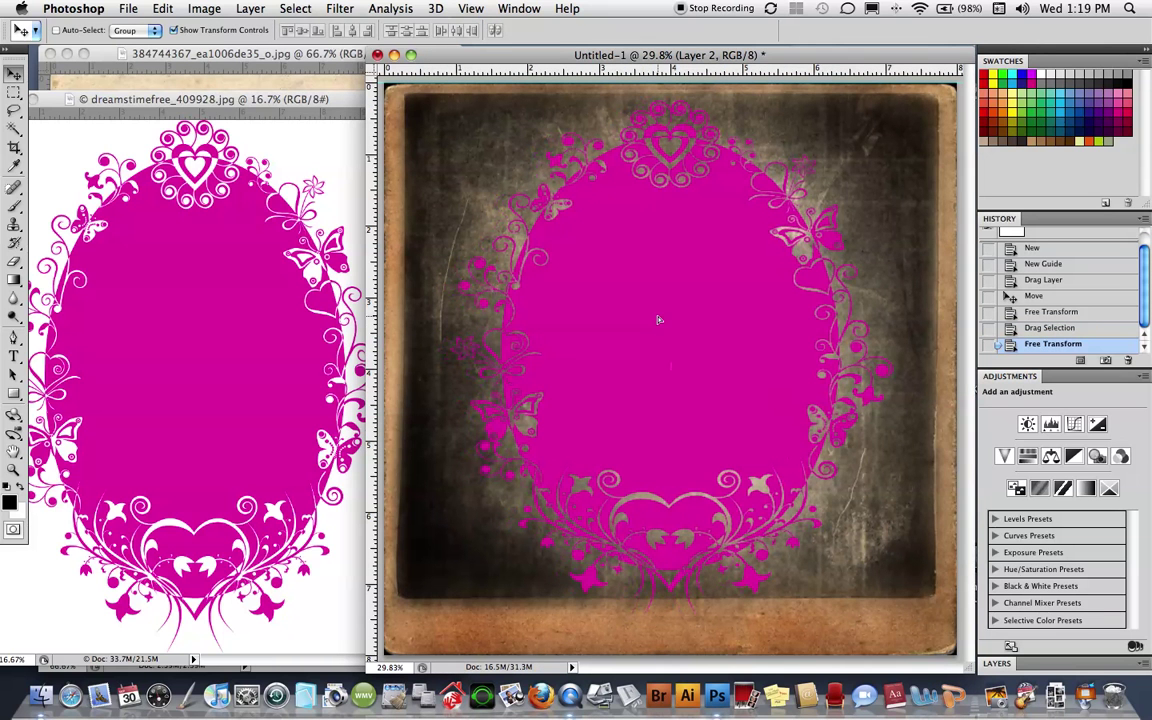
left_click_drag(658, 320, 662, 313)
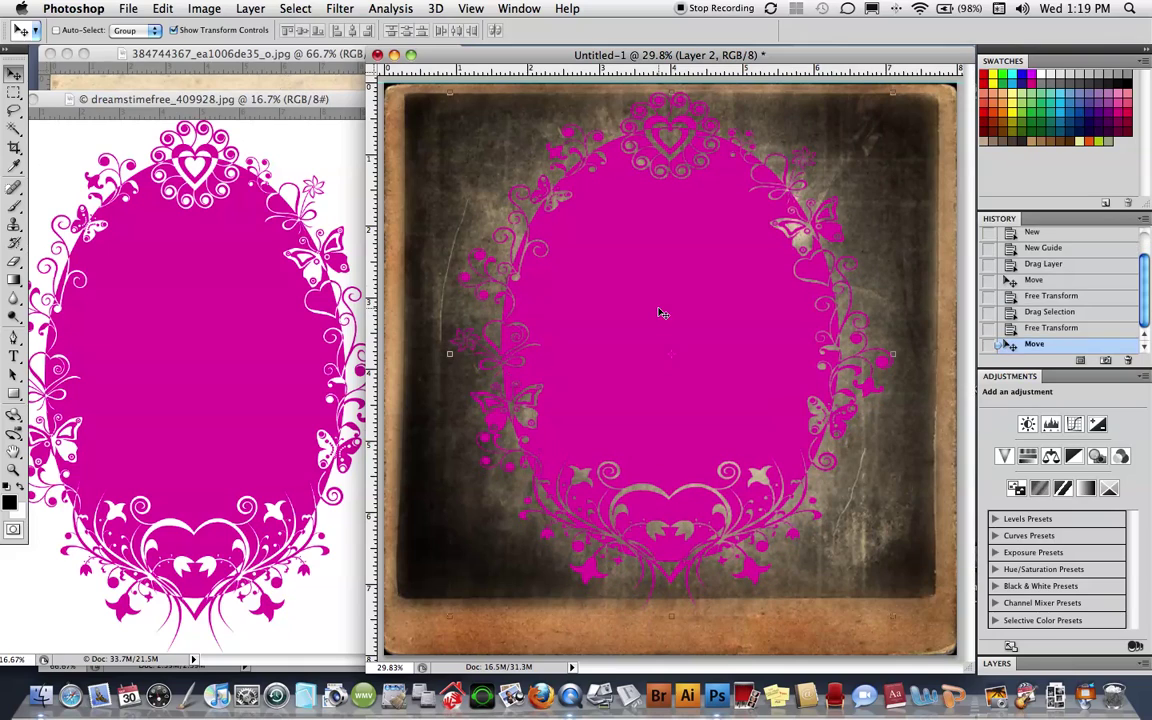
Close the pink frame's source image and group the Layers panel with the Adjustments panel
left_click(170, 266)
left_click_drag(50, 100, 100, 100)
left_click(90, 99)
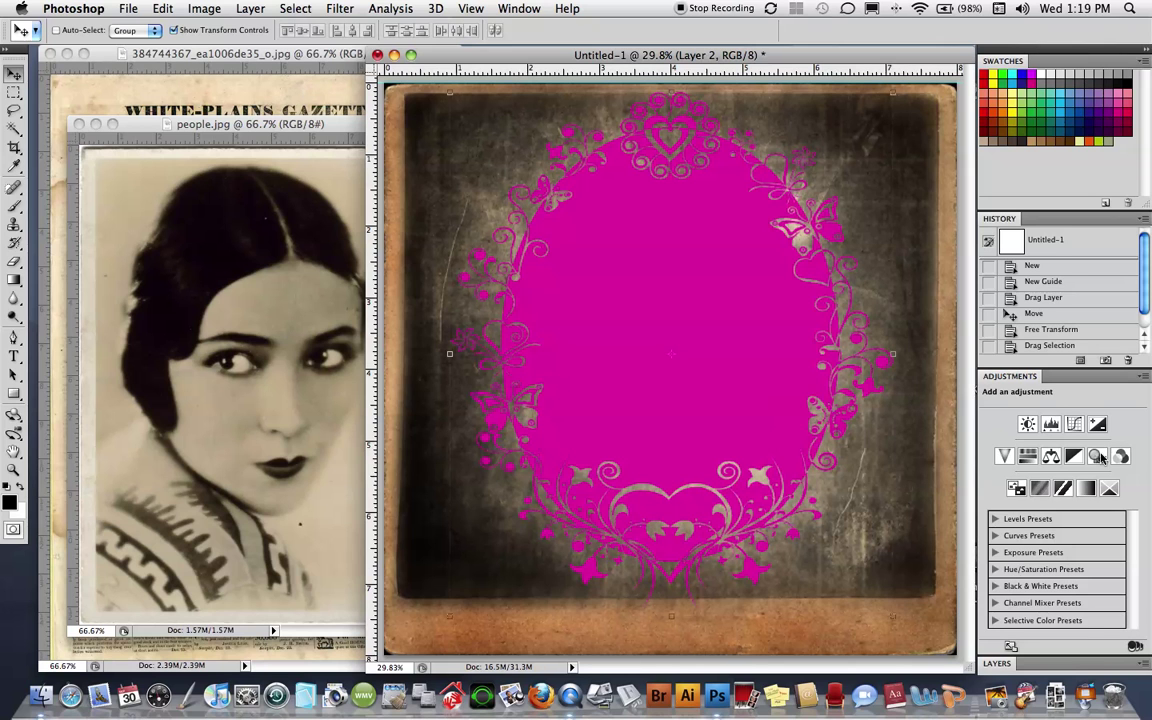
left_click_drag(1000, 663, 1066, 385)
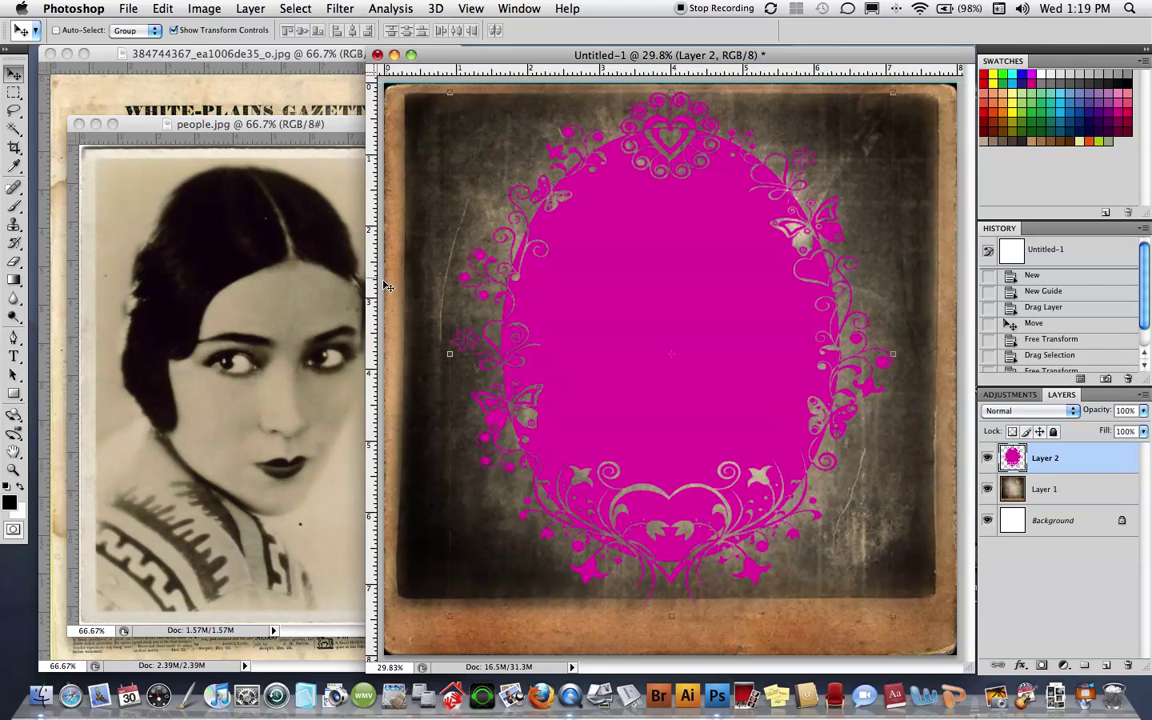
Copy the newspaper page from 384744367_ea1006de35_o.jpg into Untitled-1 and place it over the pink frame's upper-left part
left_click(300, 103)
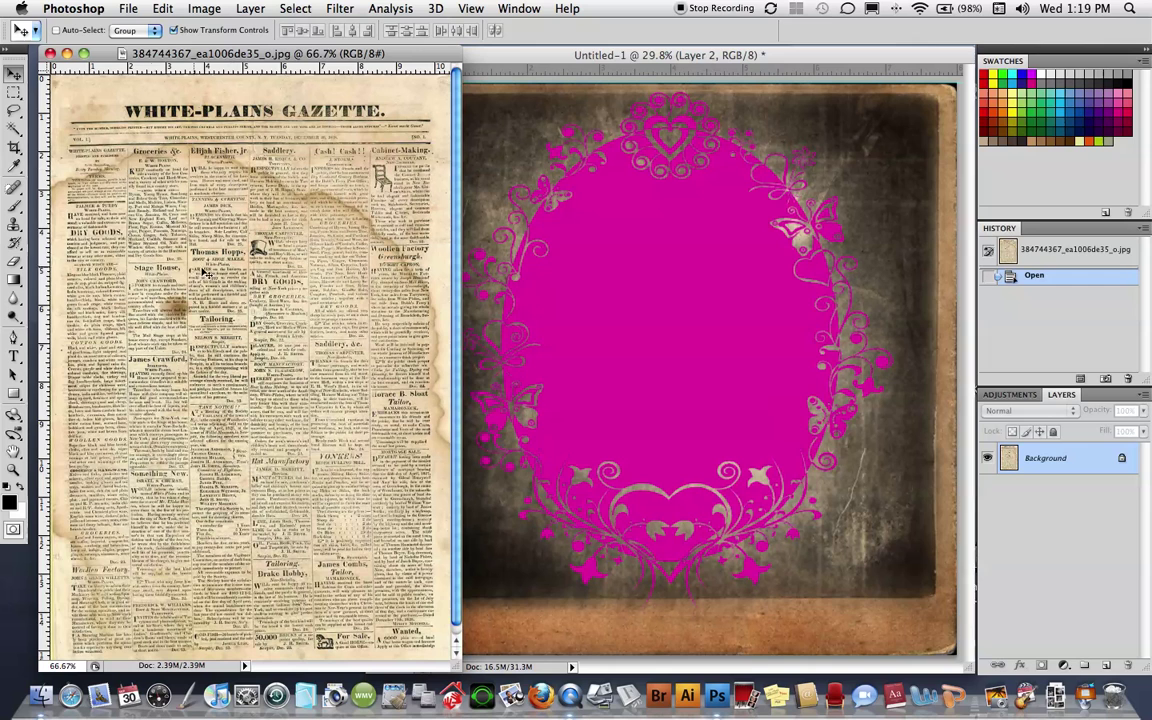
left_click_drag(195, 253, 615, 322)
left_click_drag(633, 224, 511, 134)
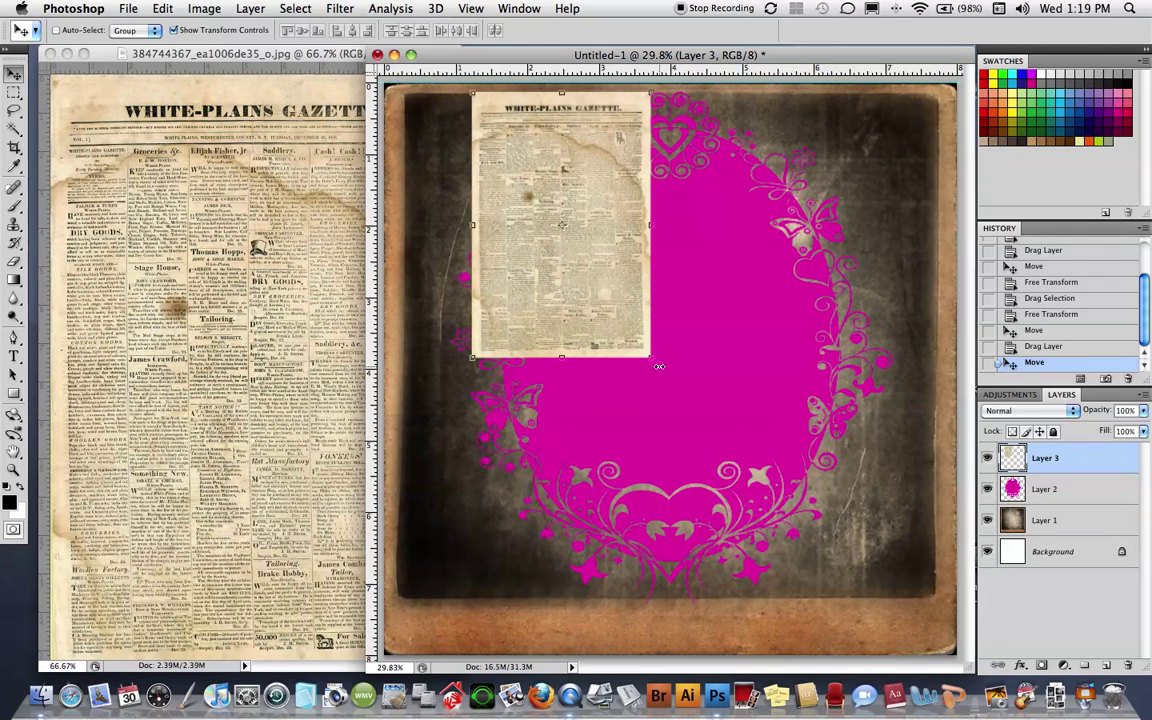
Scale the newspaper layer to about 253% width and 215% height and centre it so it covers the pink frame
left_click_drag(652, 358, 933, 620)
left_click_drag(704, 614, 700, 656)
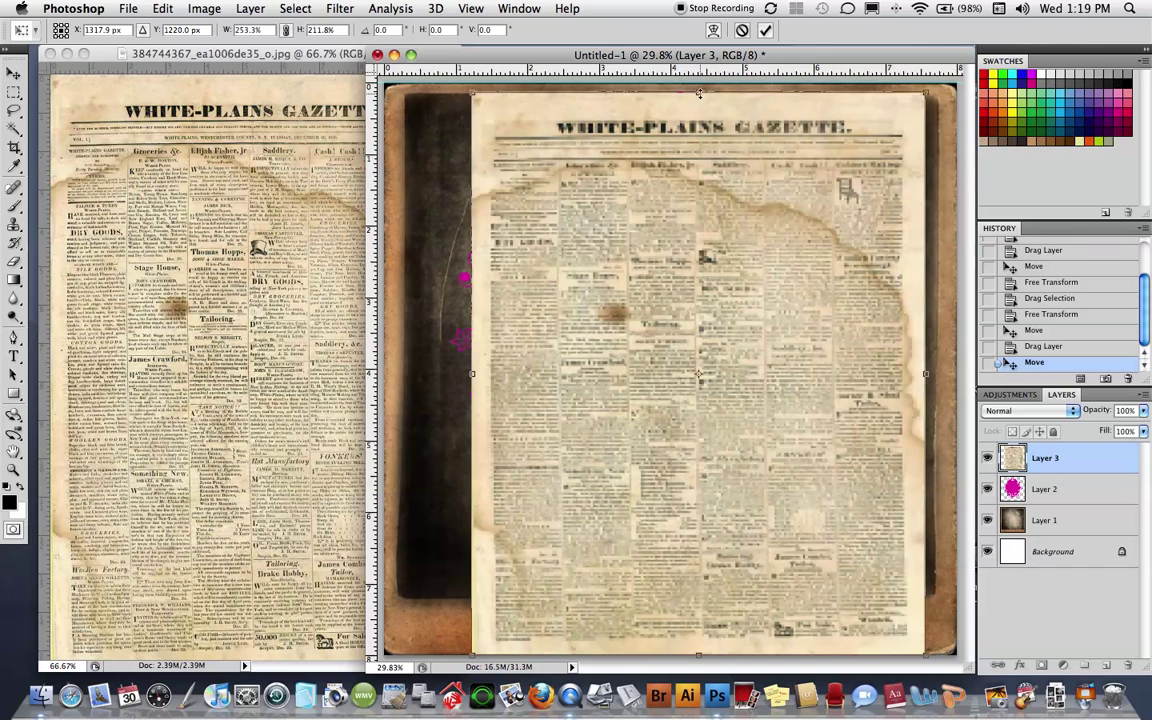
left_click_drag(698, 93, 699, 85)
left_click_drag(706, 355, 683, 355)
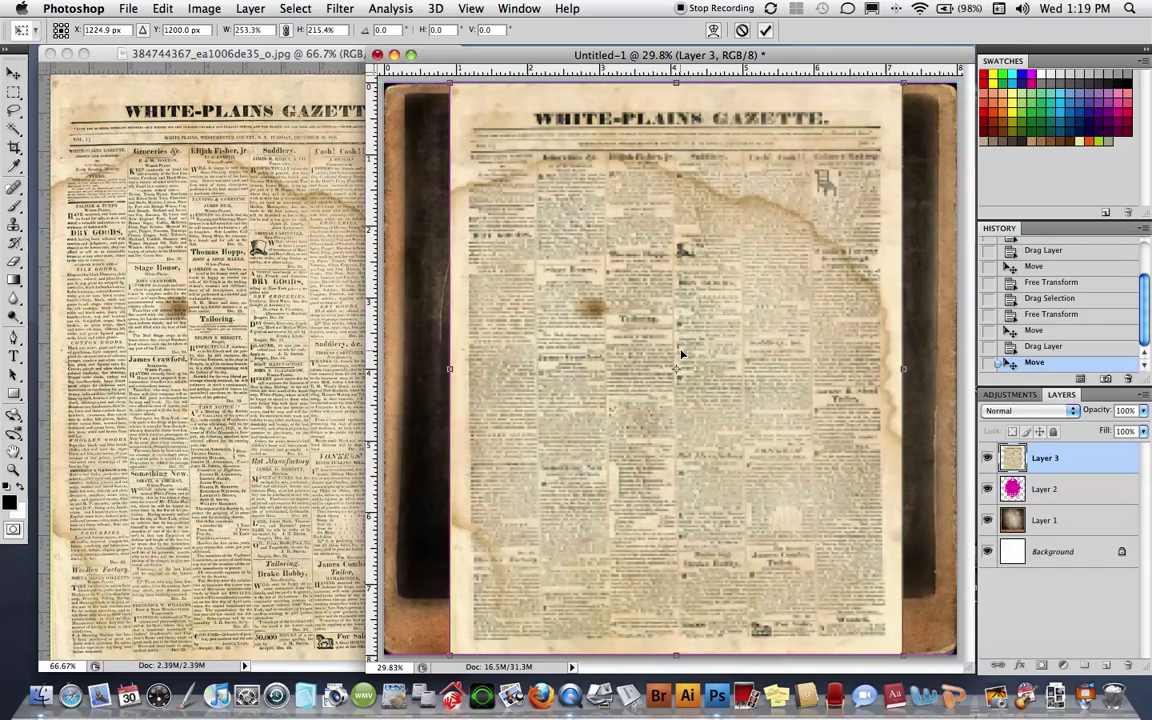
key("Return")
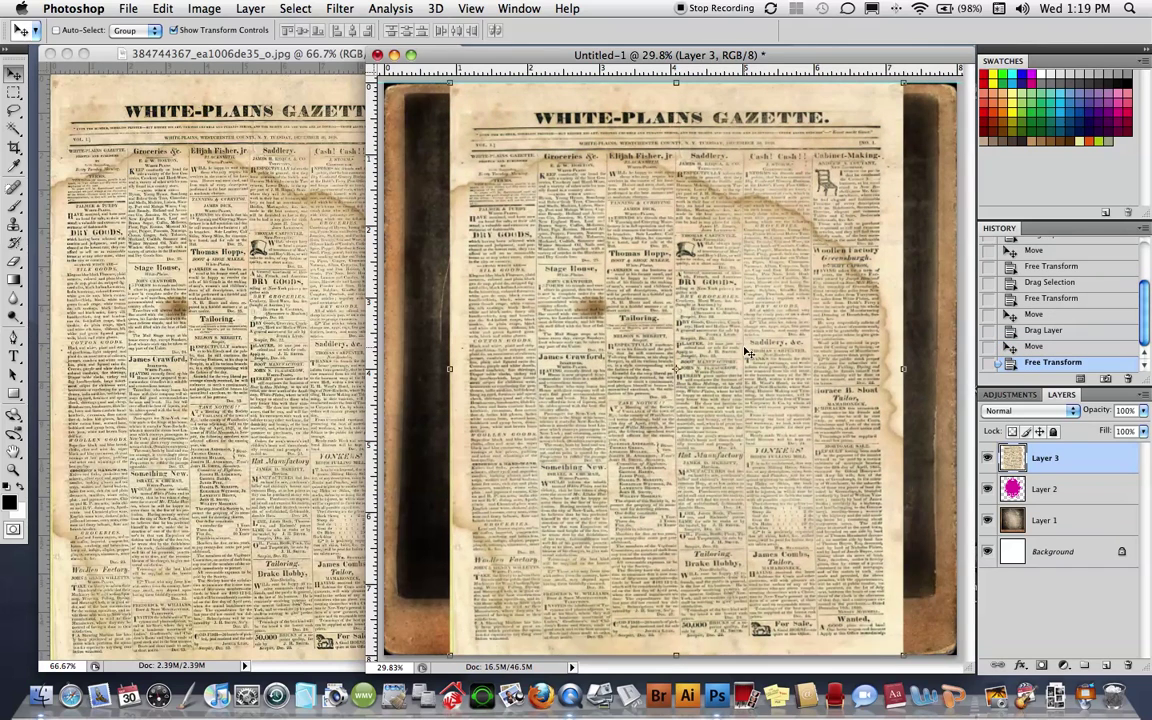
Check the frame beneath the newspaper by toggling Layer 3's visibility, and clip Layer 3 to the frame layer with a clipping mask
key("super+comma")
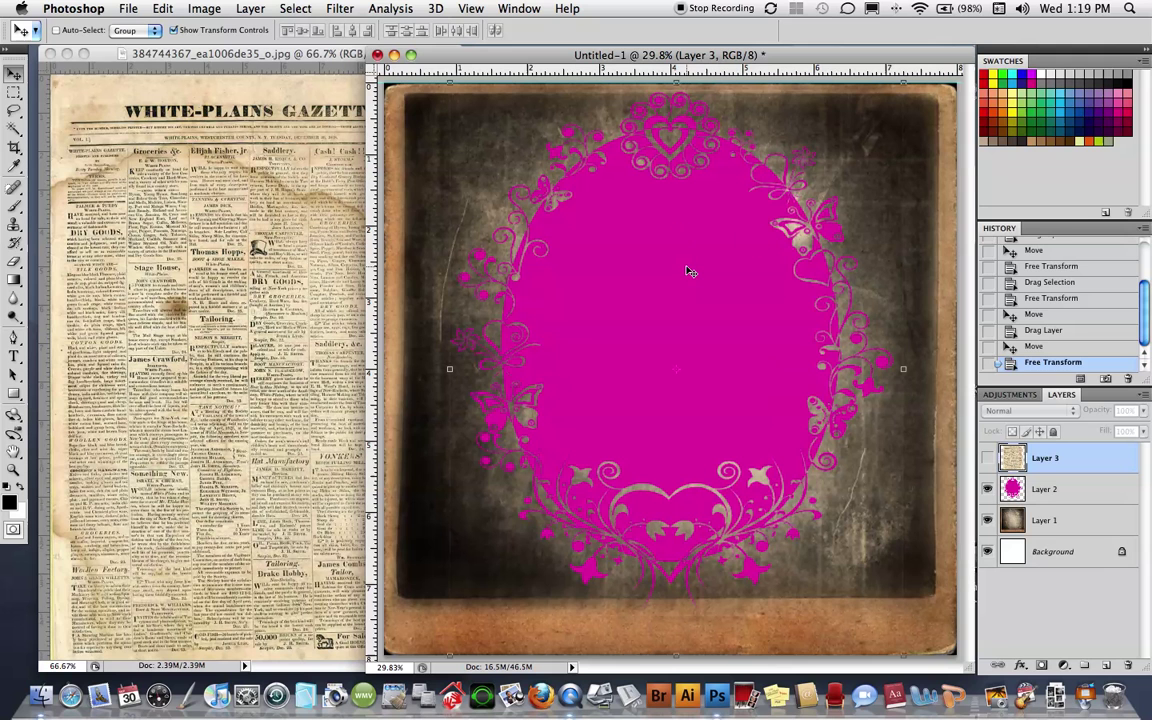
left_click(986, 458)
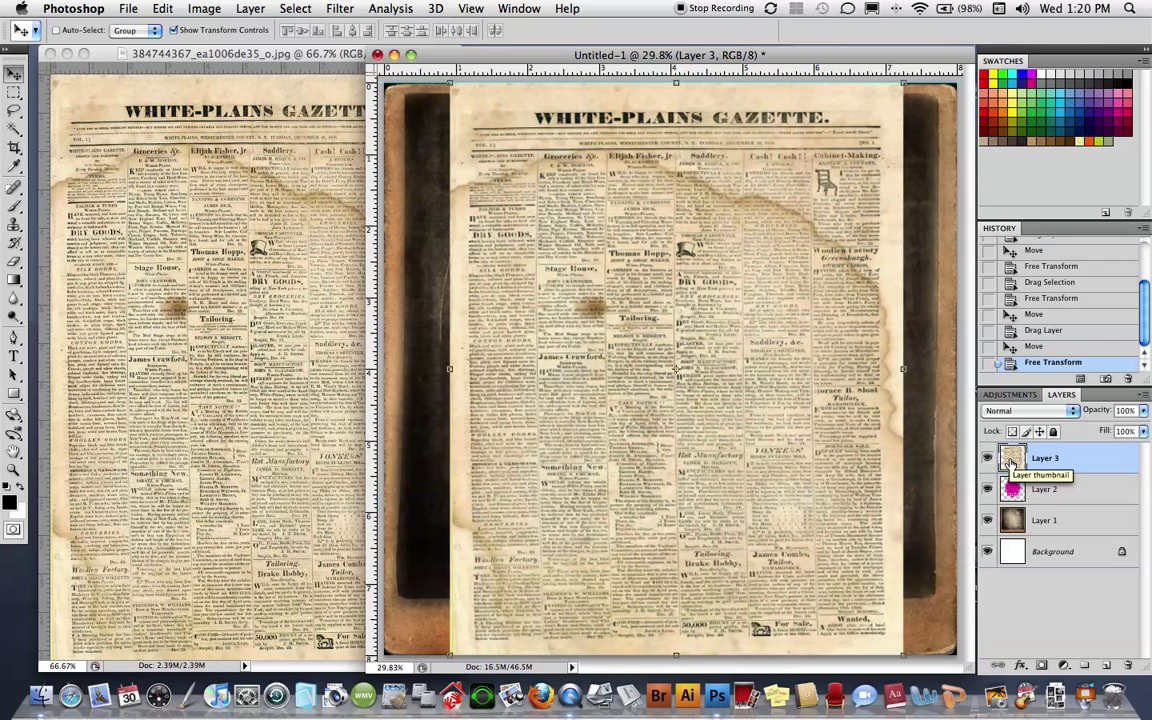
right_click(1078, 463)
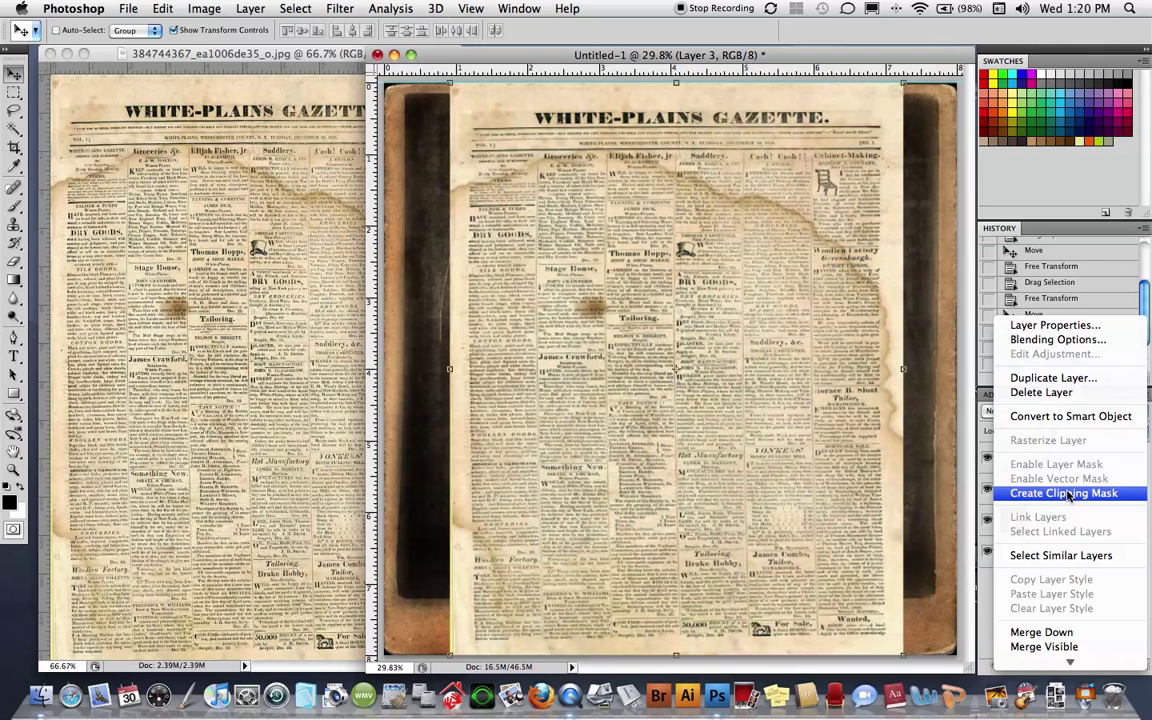
left_click(1066, 493)
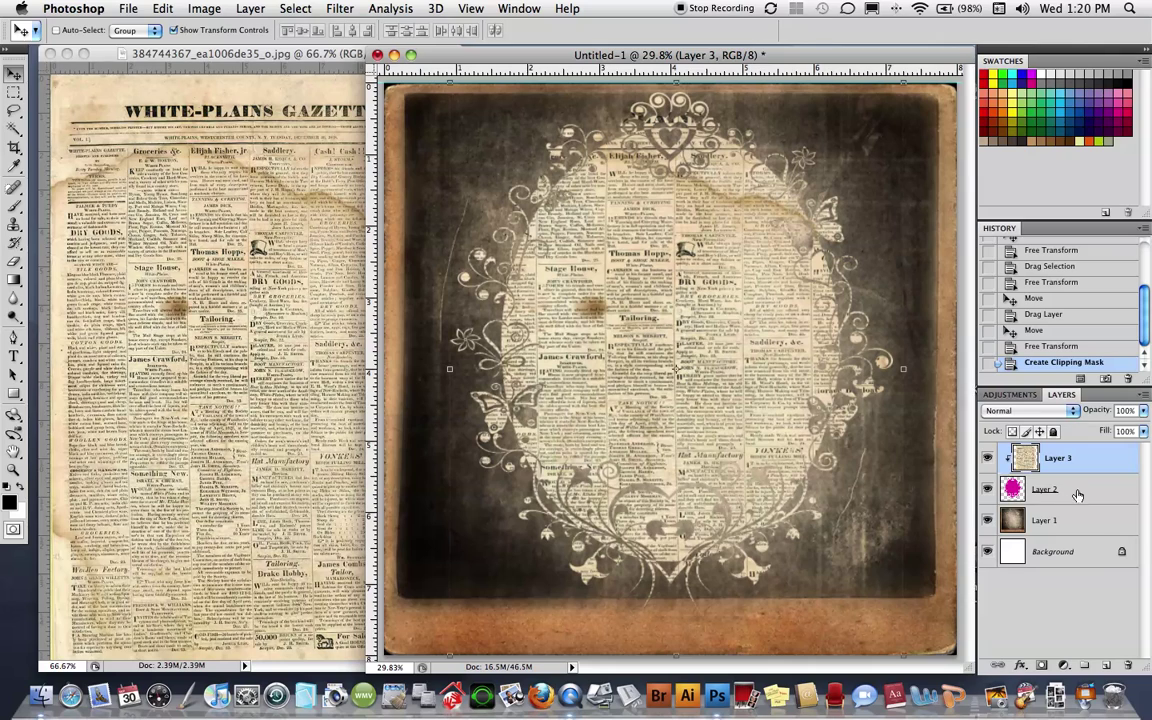
Shift the clipped newspaper slightly upward within the frame and narrow it to 97.7% width
left_click_drag(733, 318, 742, 286)
left_click_drag(742, 322, 732, 322)
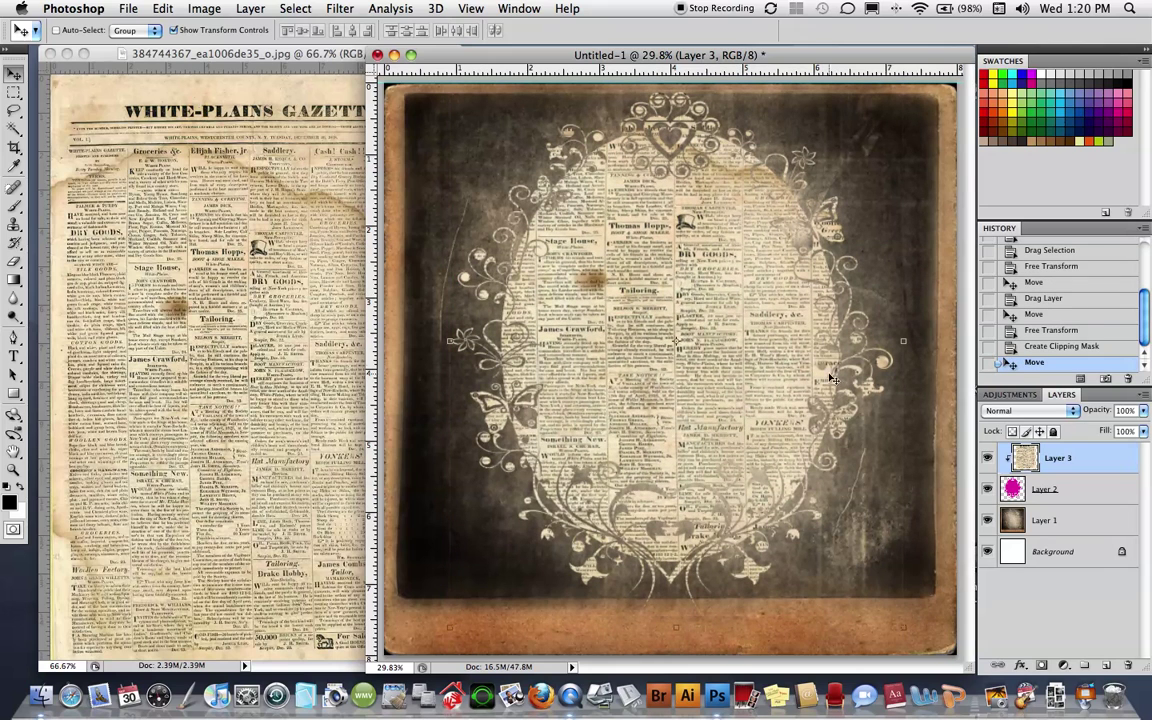
key("super+t")
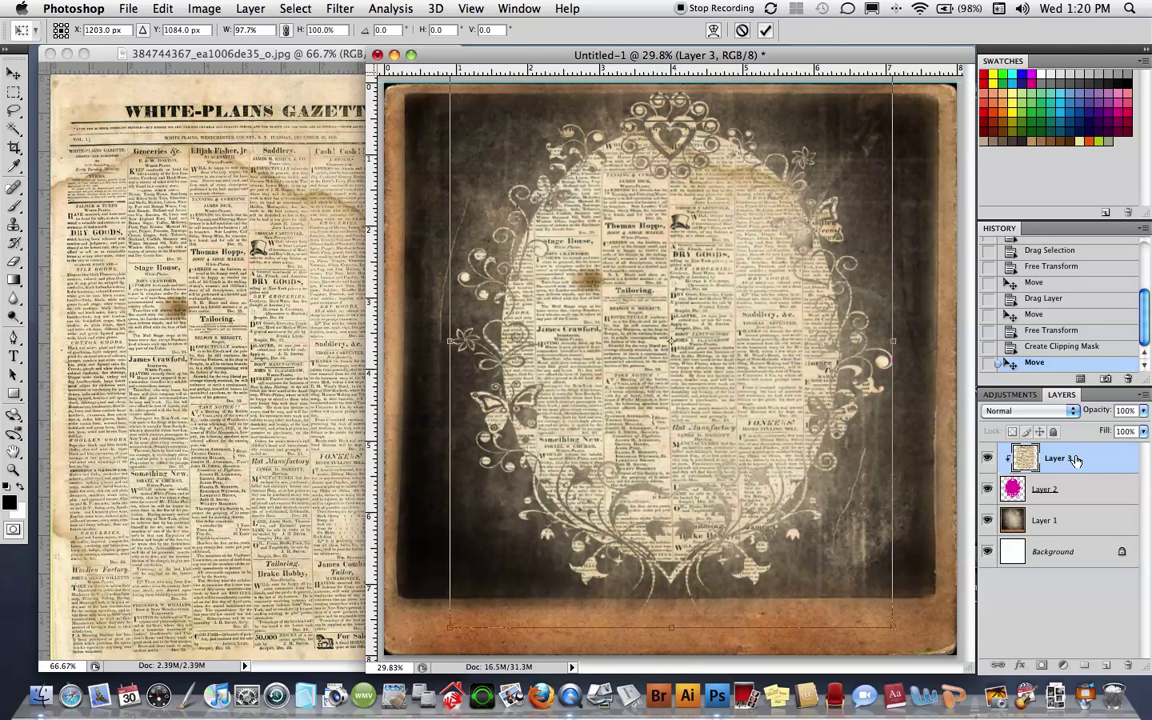
key("Return")
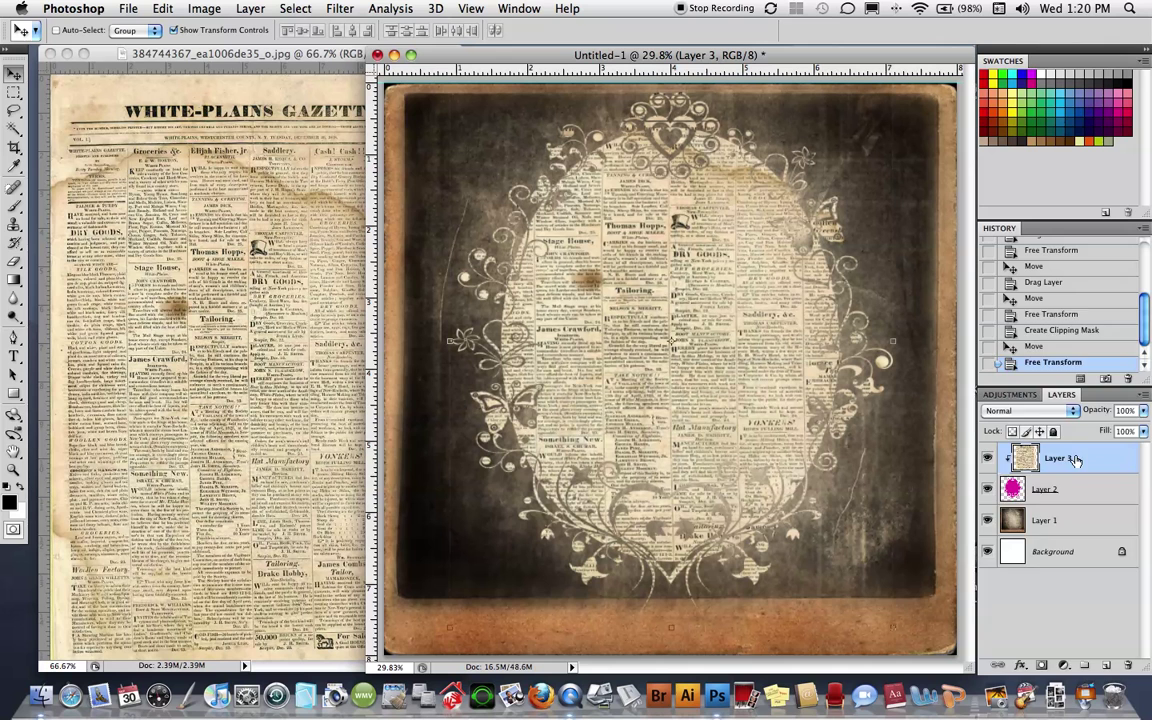
Merge the clipped newspaper layer down into the frame layer, Layer 2
right_click(1075, 459)
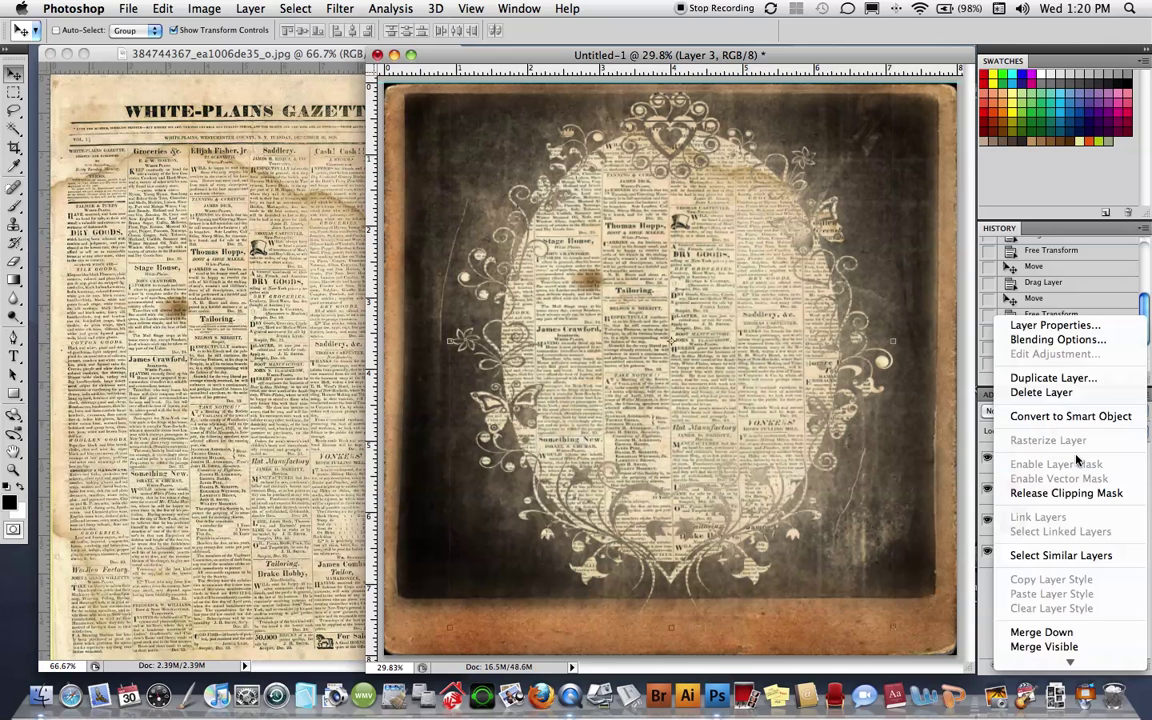
left_click(1041, 632)
left_click(988, 458)
left_click(988, 458)
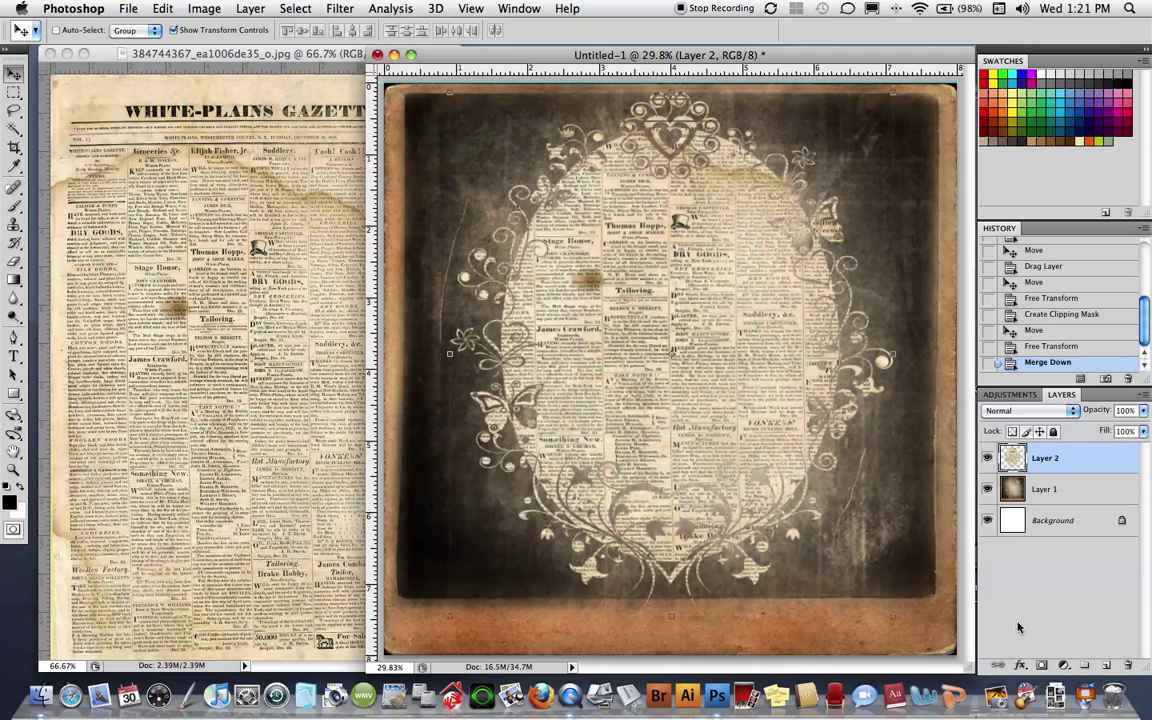
Add a Multiply drop shadow to Layer 2 with 75% opacity, 120° angle, 19 px distance and 21 px size
left_click(1021, 665)
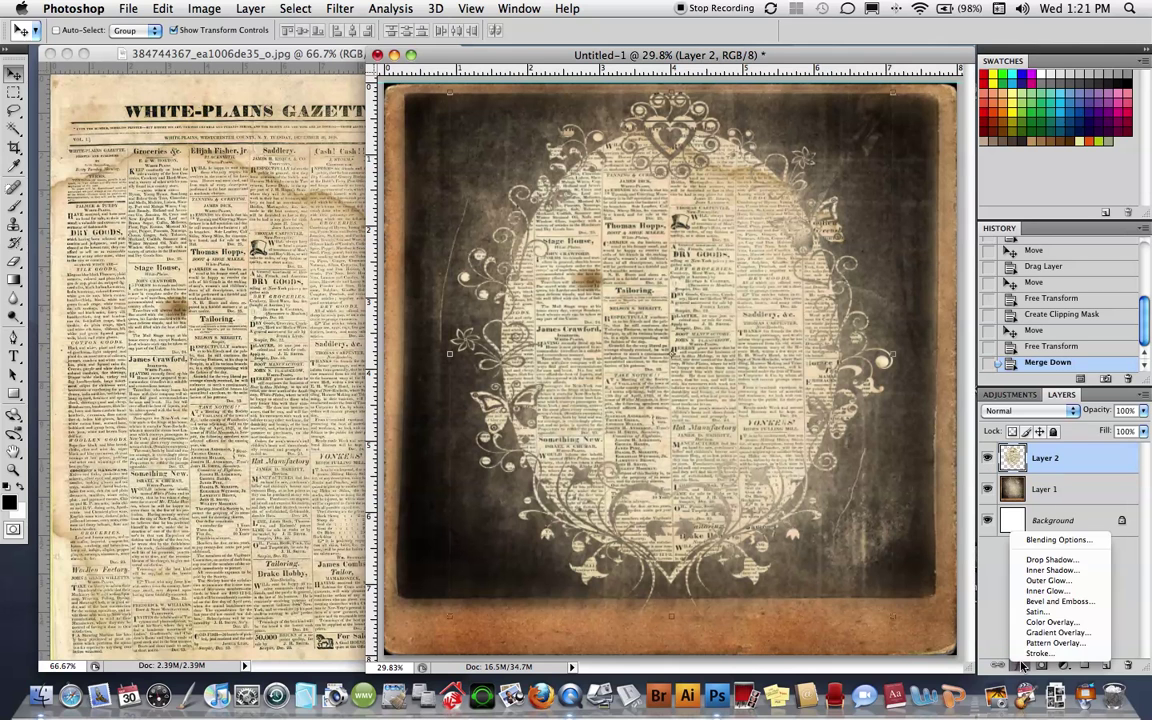
left_click(1057, 561)
left_click_drag(652, 121, 263, 107)
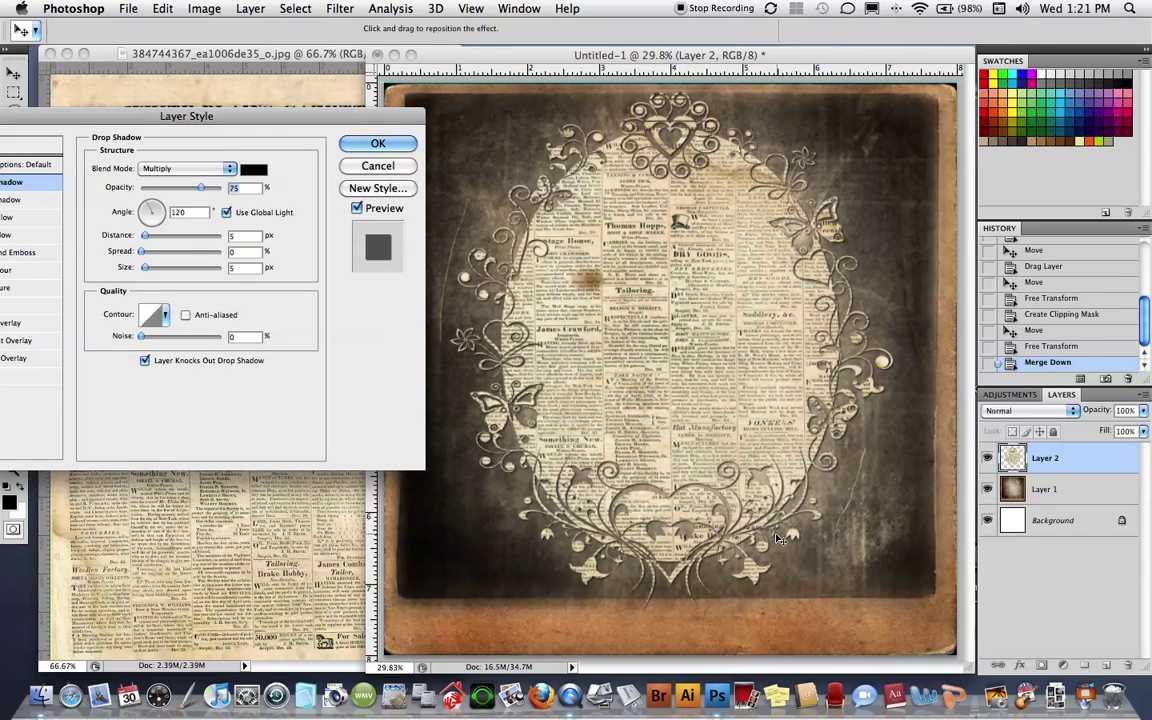
left_click_drag(782, 540, 789, 549)
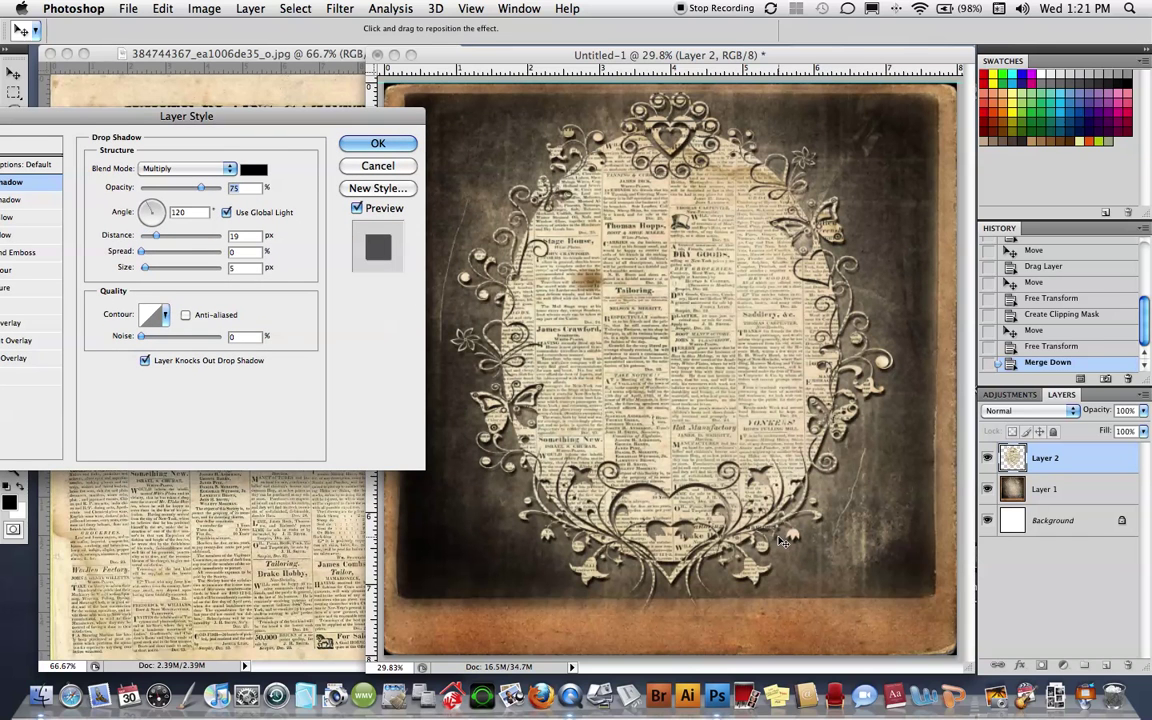
left_click(152, 268)
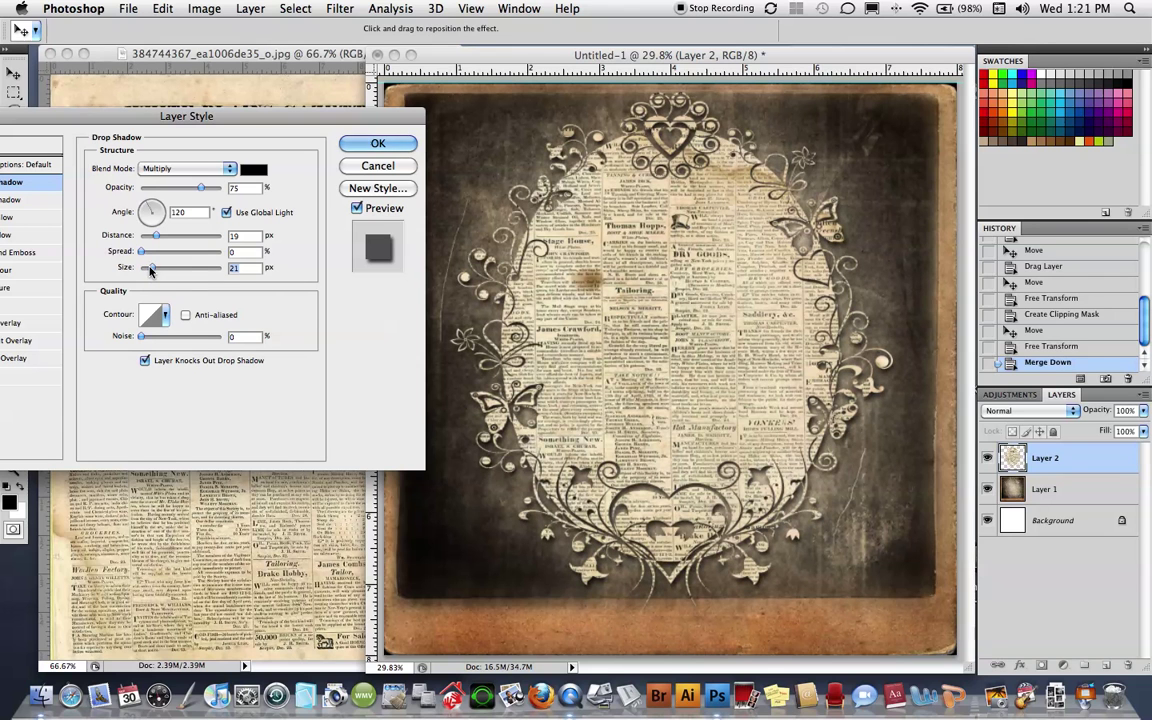
left_click(356, 208)
left_click(356, 208)
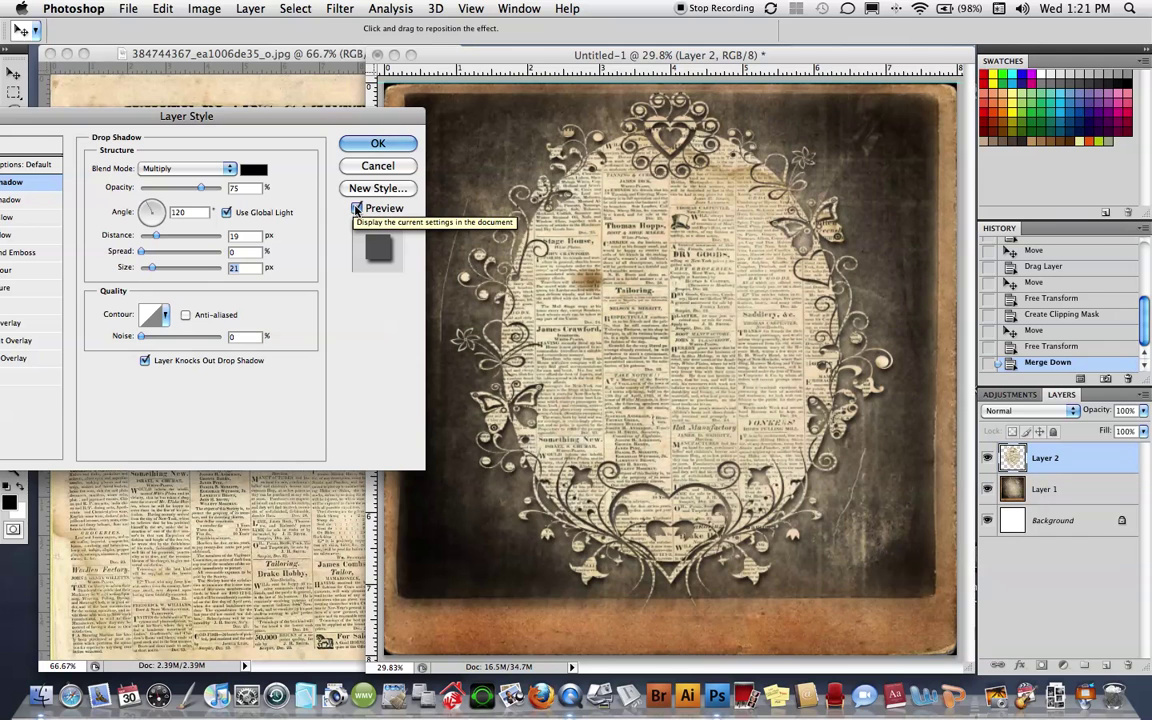
left_click(376, 143)
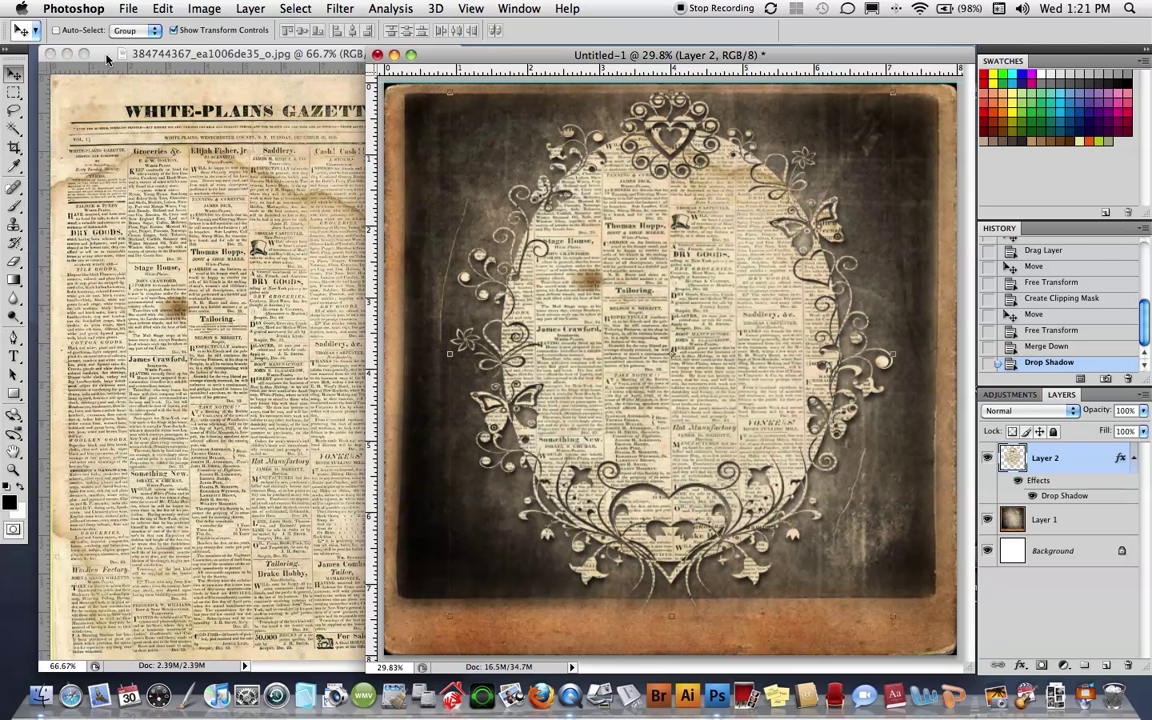
Close the newspaper source image and move the Untitled-1 window slightly closer to people.jpg
left_click(107, 58)
left_click(50, 54)
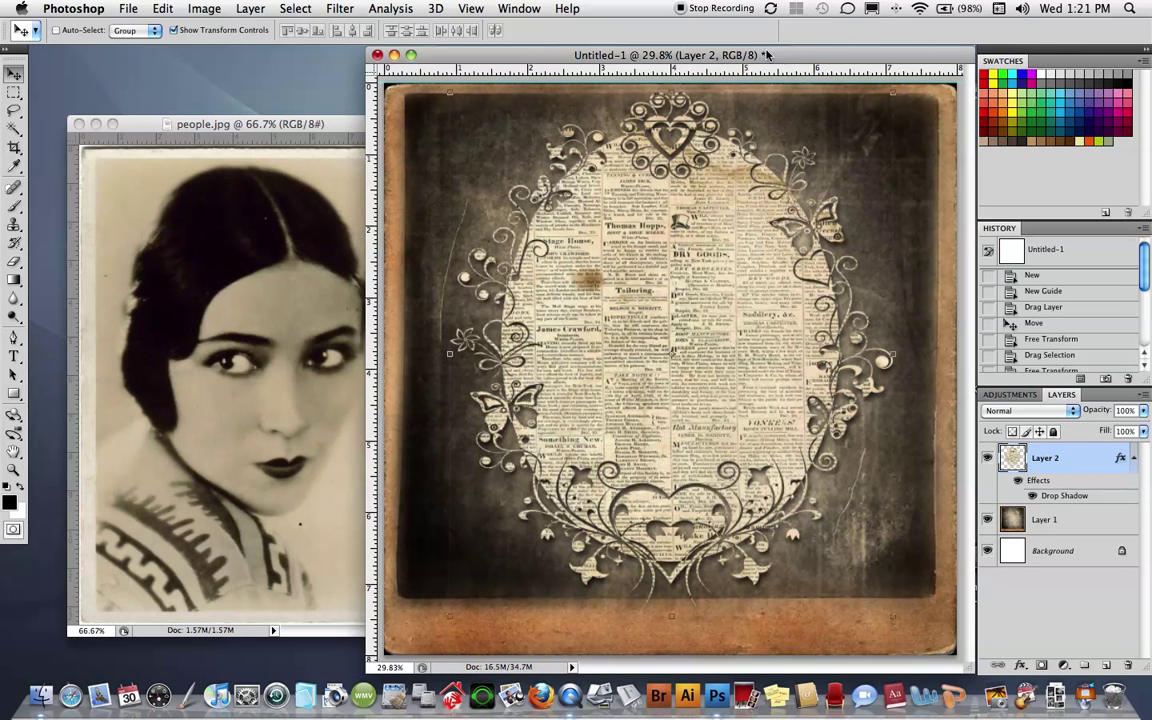
left_click_drag(812, 55, 757, 57)
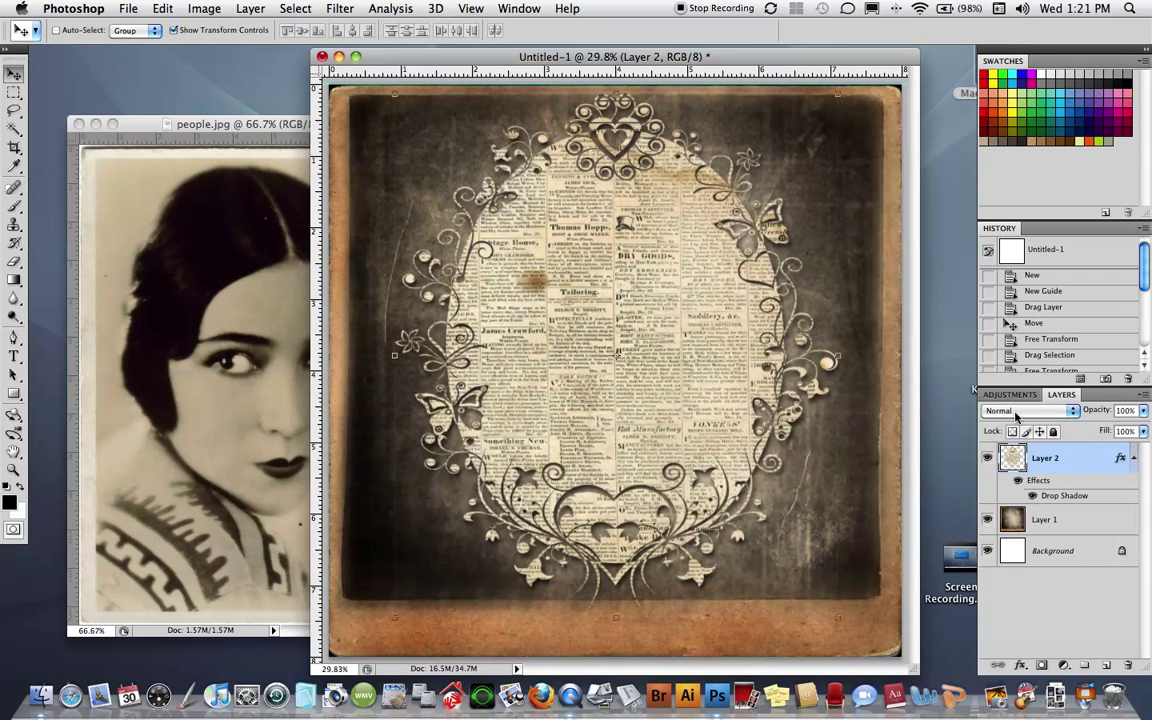
Preview Layer 2 in each blending mode in turn, cycling through the whole list back to Normal
left_click(1072, 411)
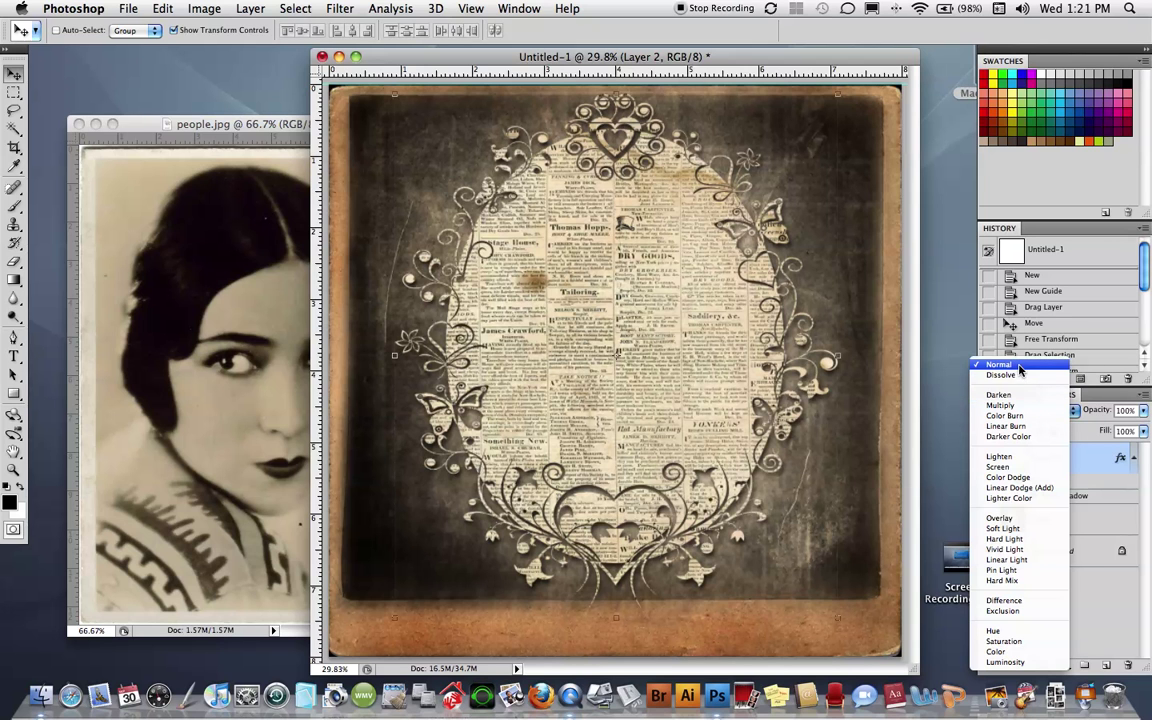
left_click(1000, 364)
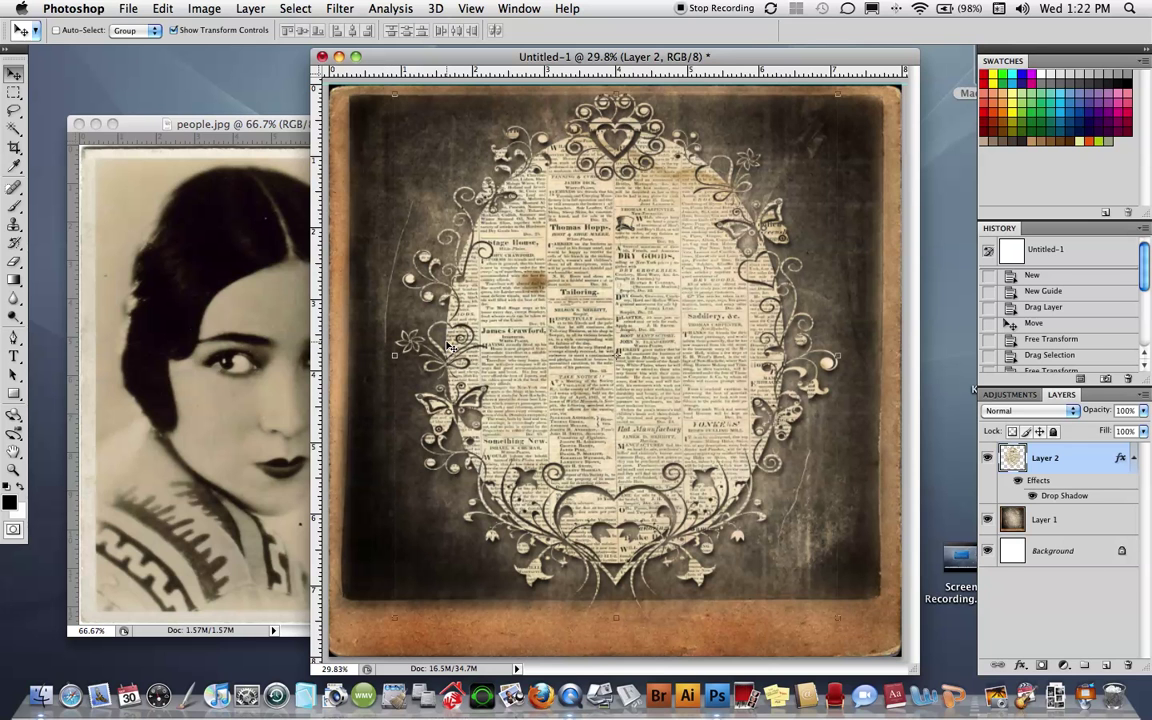
key("shift+plus")
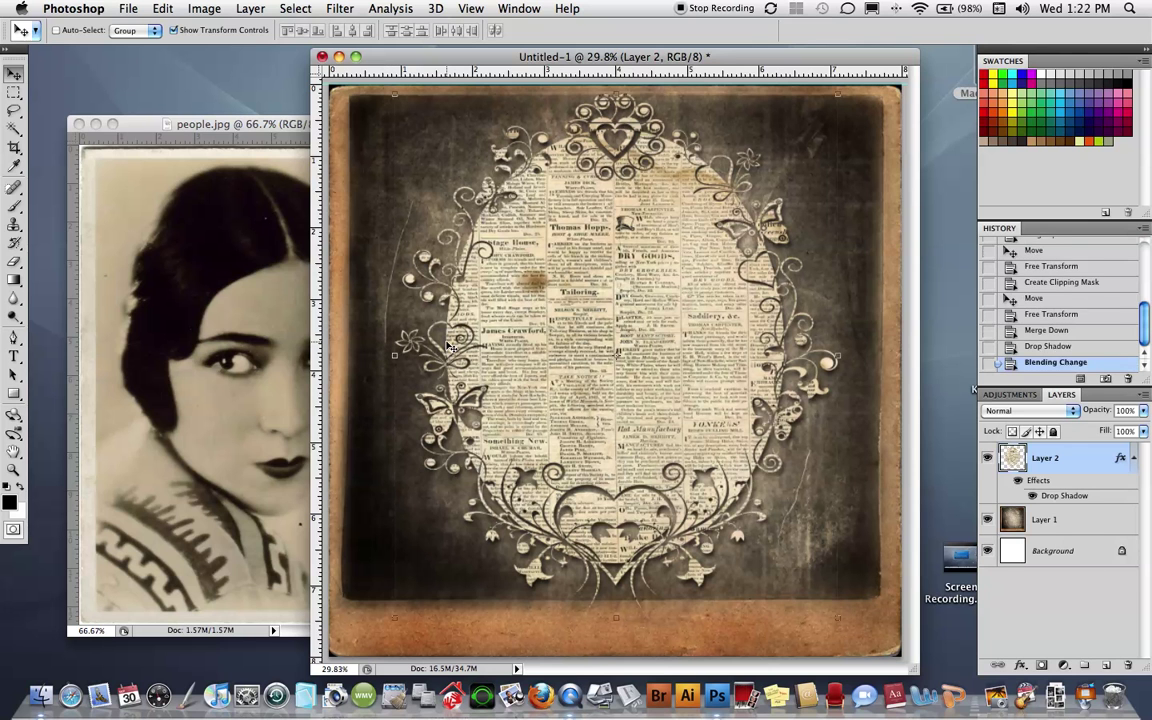
key("shift+plus")
key("shift+plus")
key("shift+plus")
key("shift+plus")
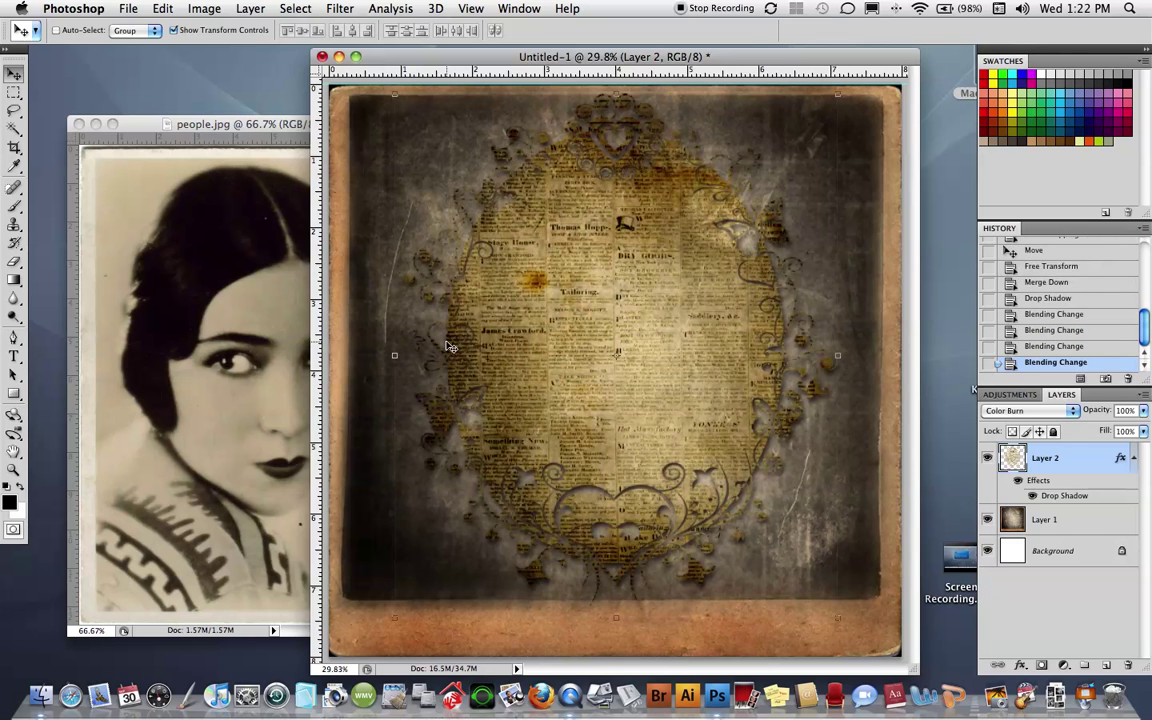
key("shift+plus")
key("shift+plus")
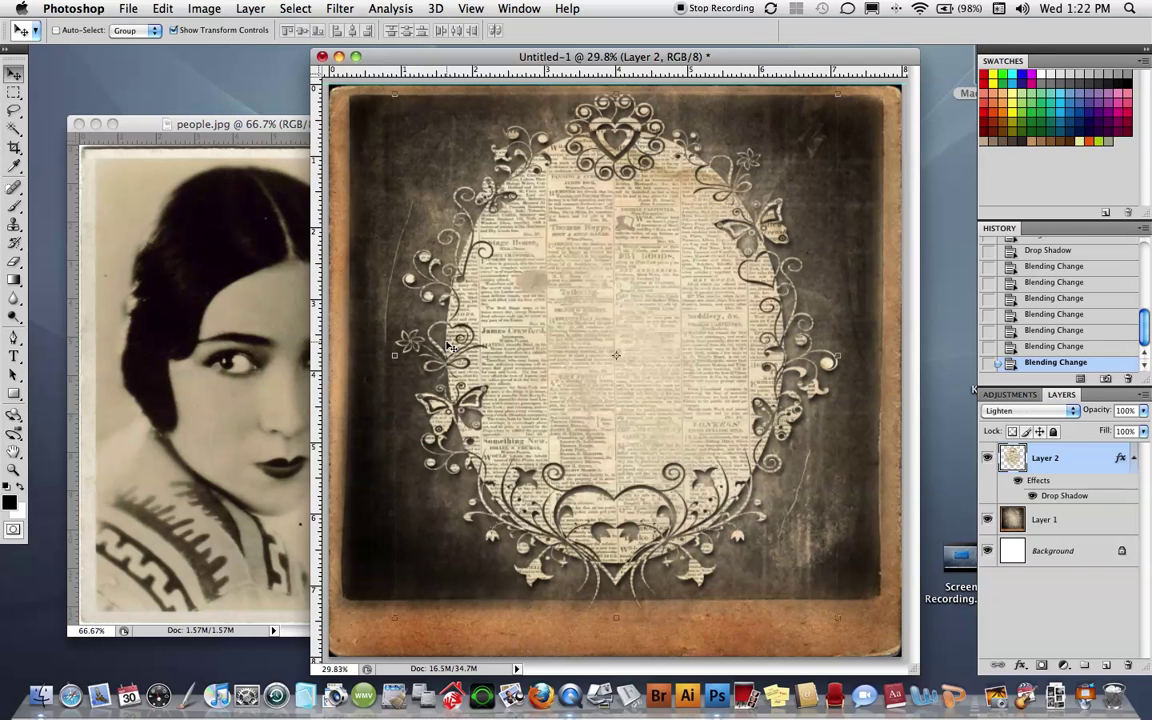
key("shift+plus")
key("shift+plus")
key("shift+plus")
key("shift+plus")
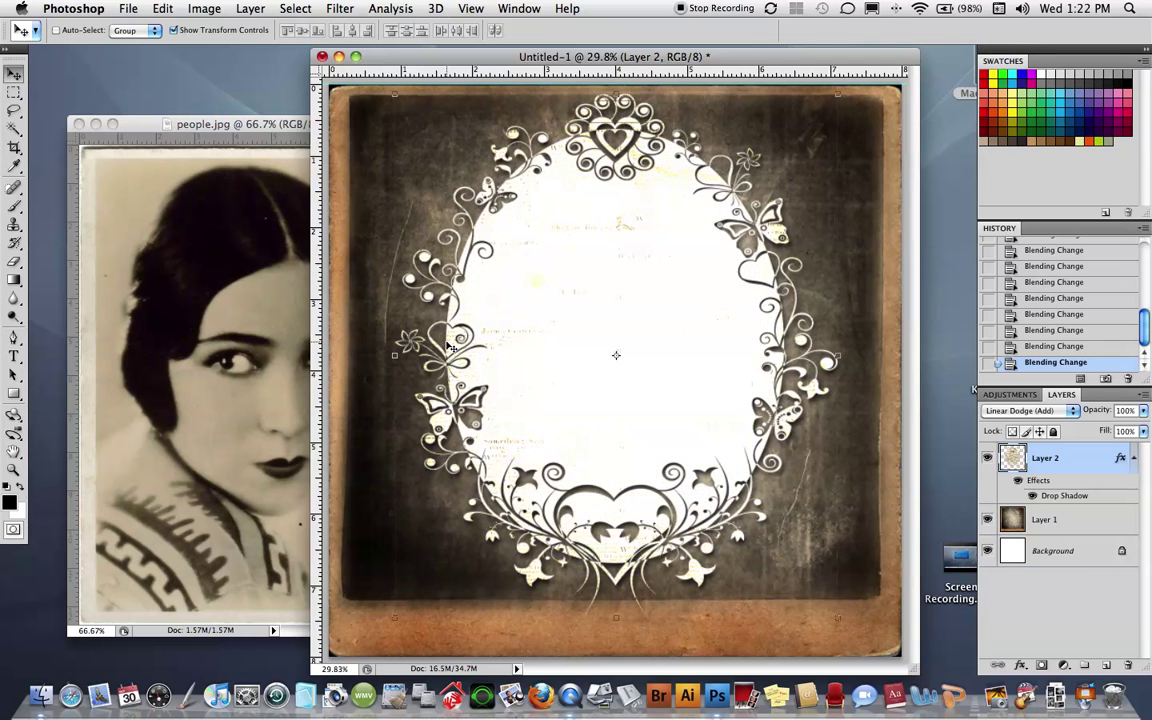
key("shift+plus")
key("shift+plus")
key("shift+plus")
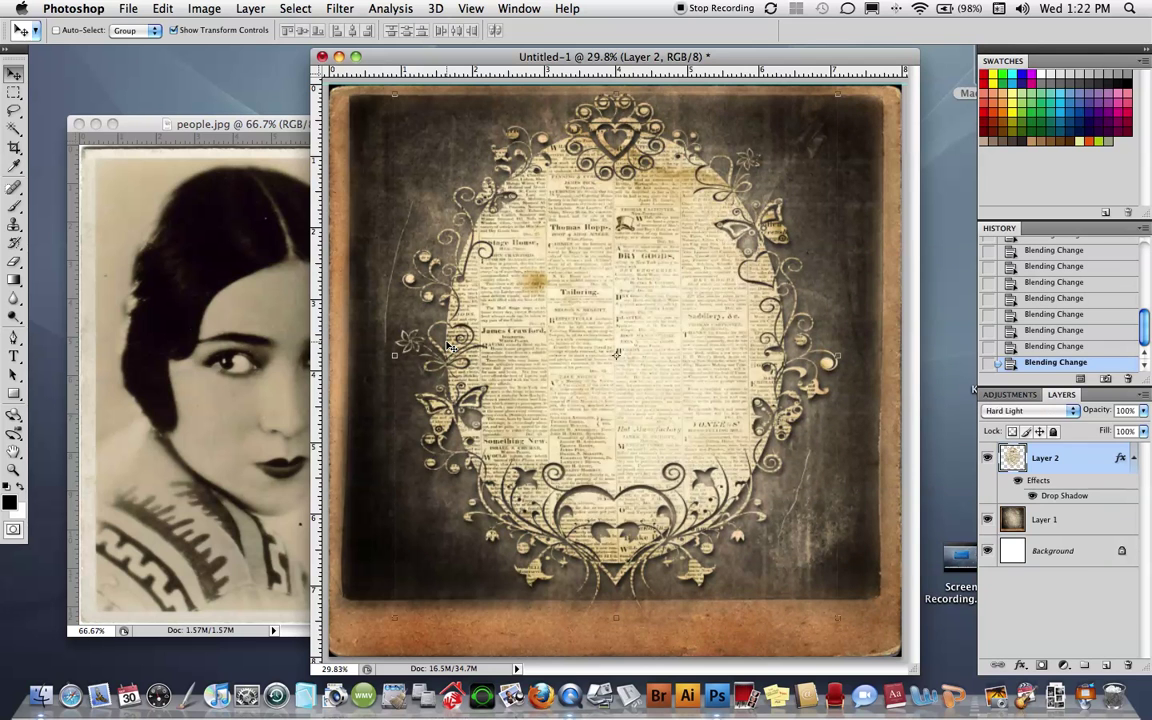
key("shift+plus")
key("shift+plus")
key("shift+plus")
key("shift+plus")
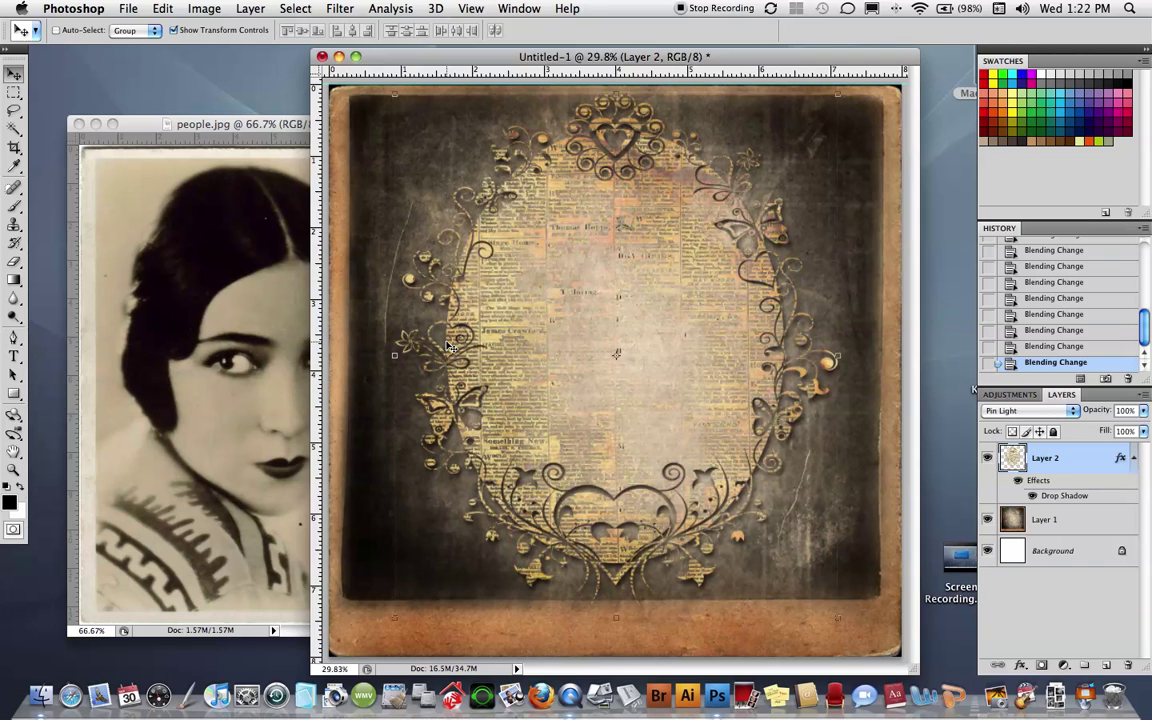
key("shift+plus")
key("shift+plus")
key("shift+plus")
key("shift+plus")
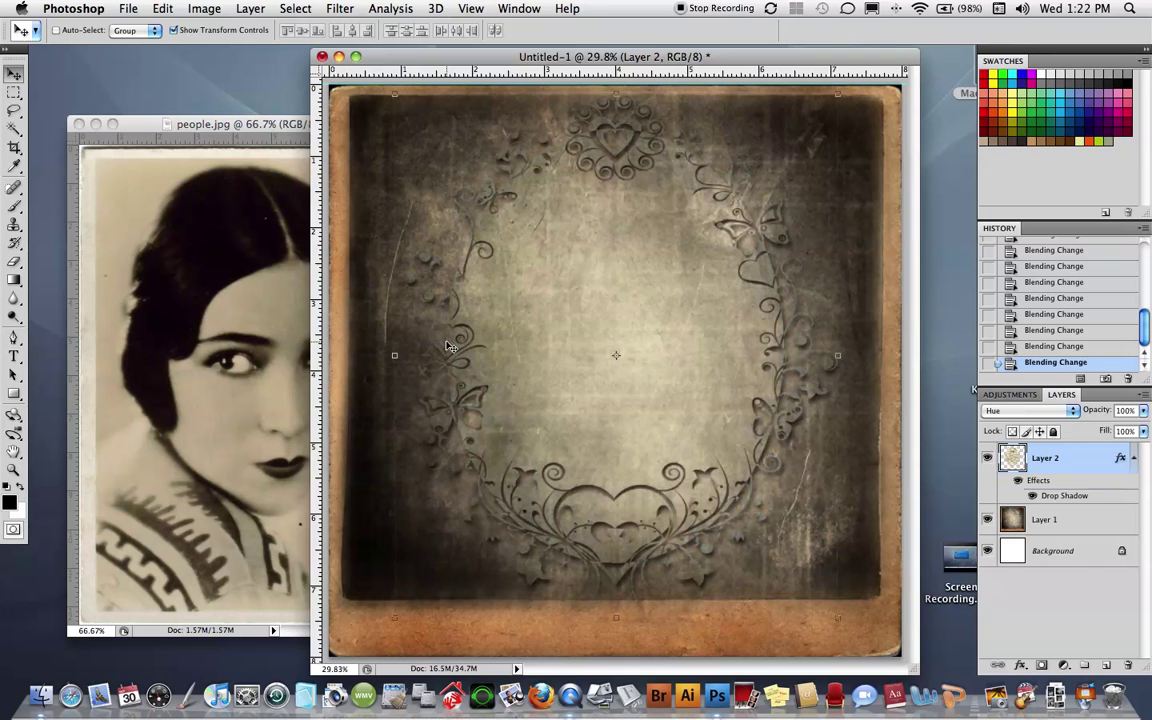
key("shift+plus")
key("shift+plus")
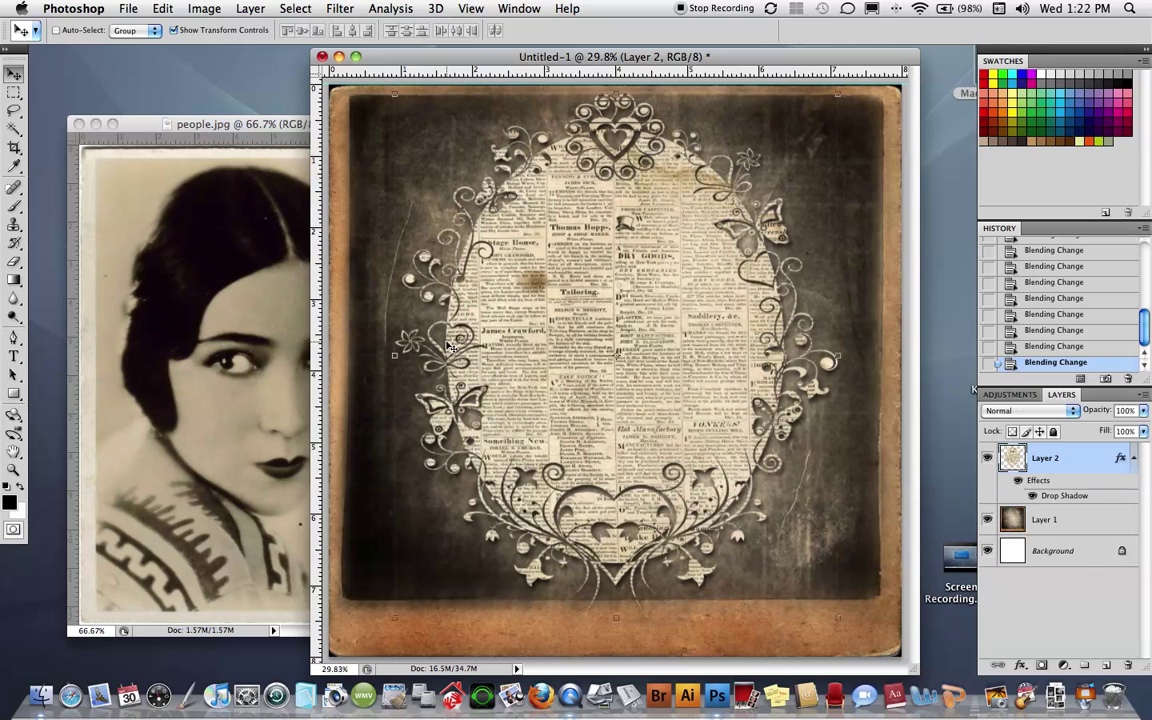
Set Layer 2's blending mode to Linear Burn
key("shift+minus")
key("shift+plus")
key("shift+plus")
key("shift+plus")
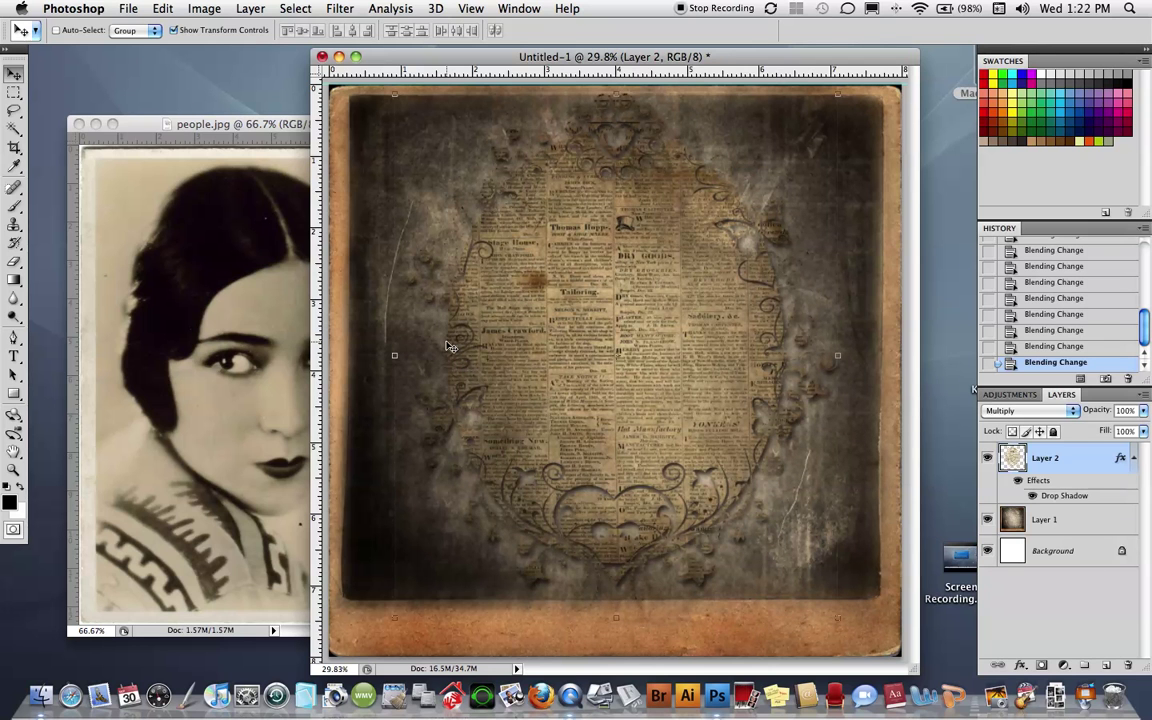
key("shift+plus")
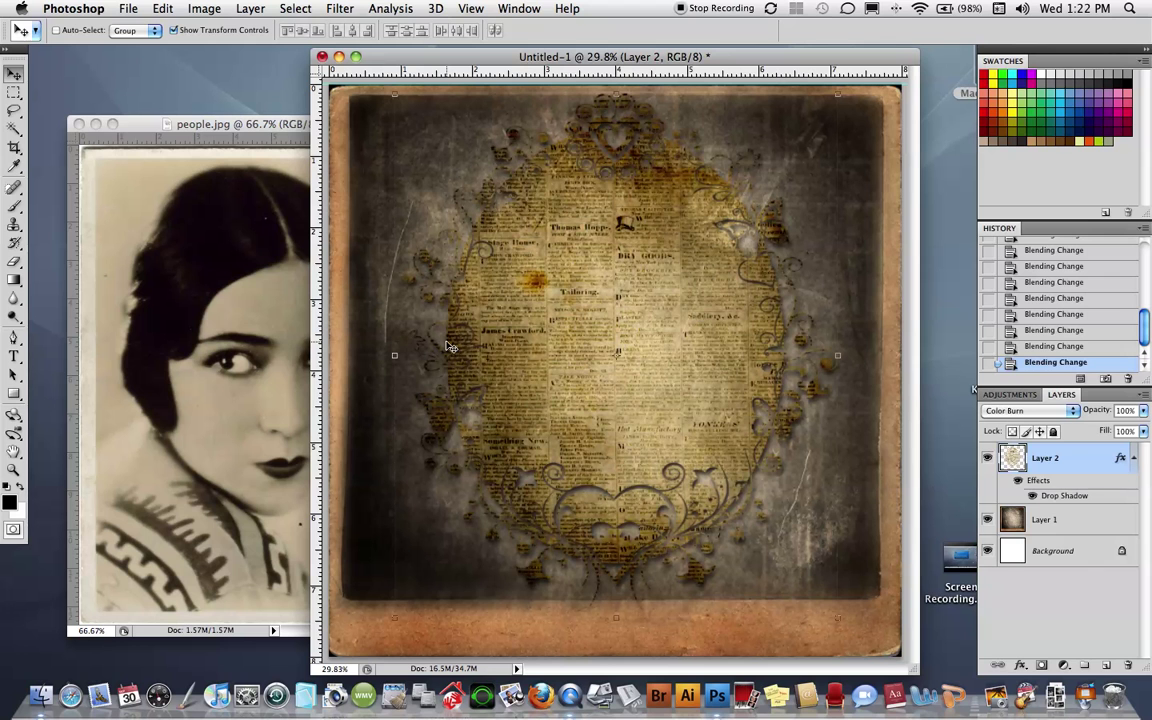
key("shift+plus")
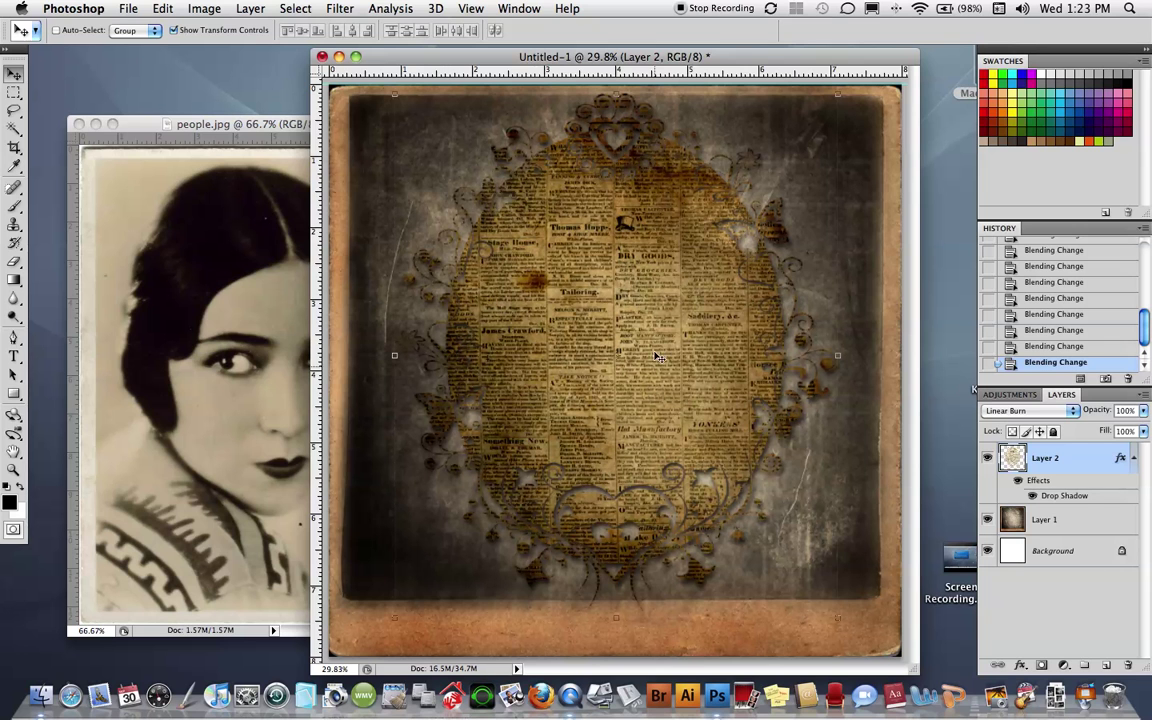
Draw a loose freehand selection around the woman's head, shoulders and patterned garment in people.jpg with the Lasso tool
left_click(236, 305)
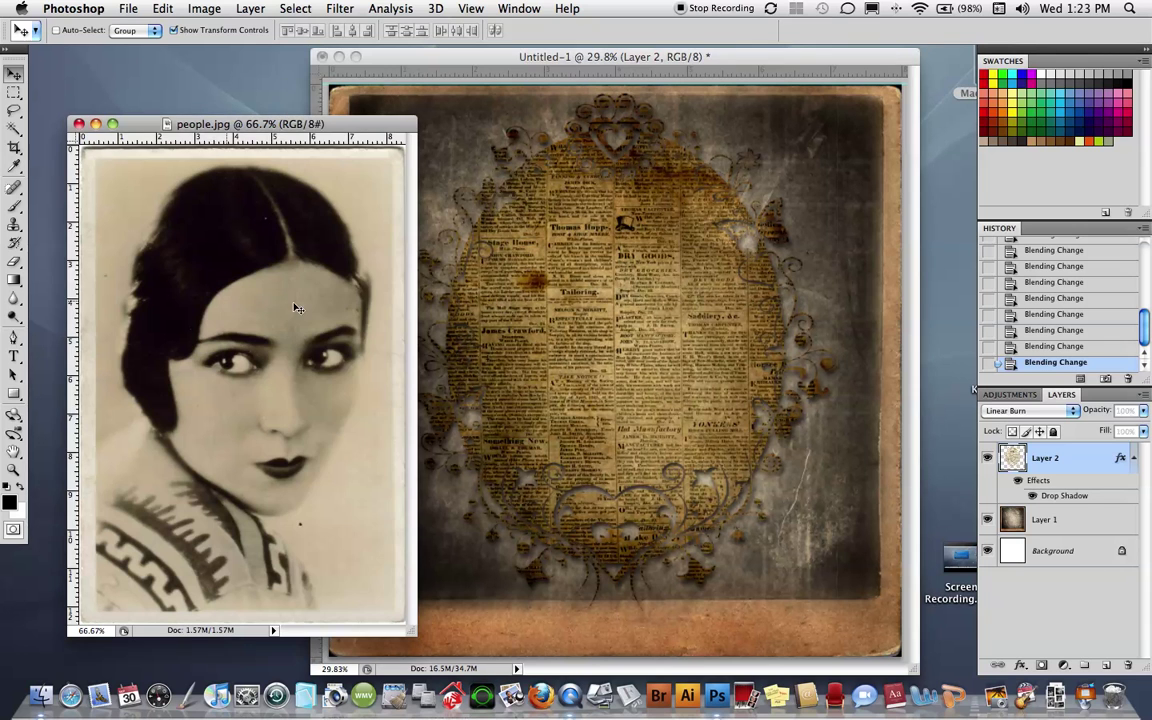
left_click(13, 110)
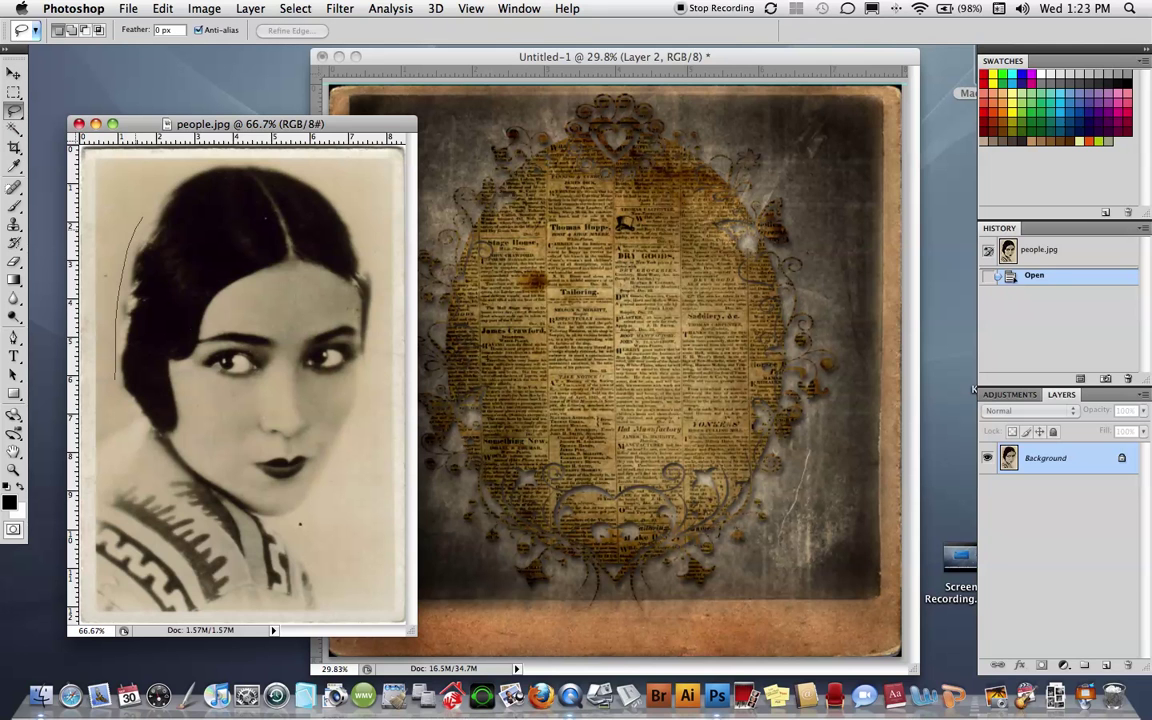
left_click_drag(156, 190, 236, 162)
mouse_move(361, 425)
left_mouse_down()
mouse_move(299, 523)
mouse_move(277, 525)
mouse_move(310, 545)
left_mouse_up()
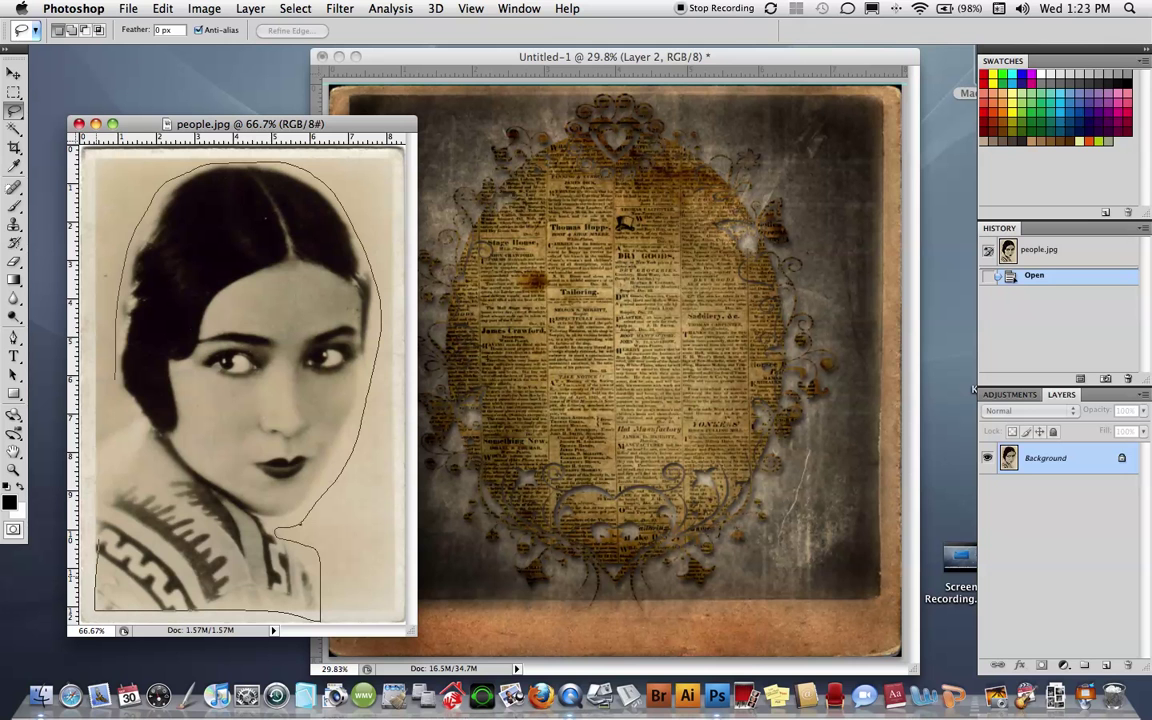
left_click_drag(101, 455, 118, 380)
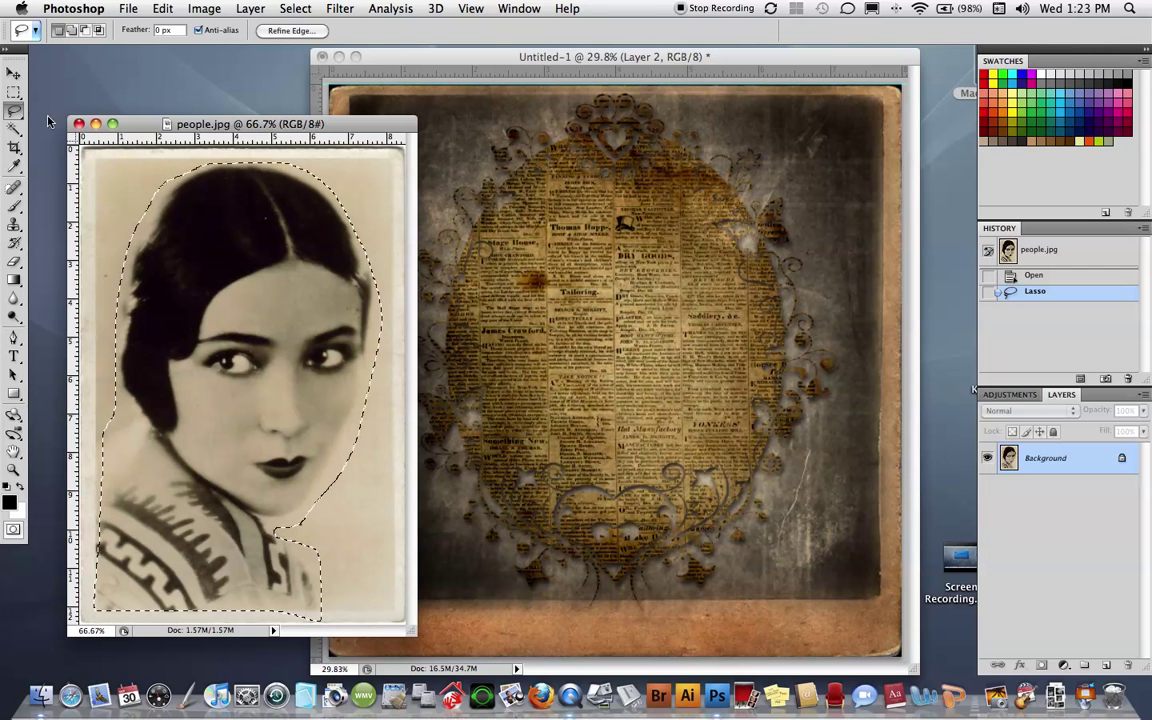
Copy the selected portrait from people.jpg into Untitled-1 as a new layer and place it inside the oval frame
left_click(16, 72)
mouse_move(231, 404)
left_mouse_down()
mouse_move(594, 390)
mouse_move(572, 295)
left_mouse_up()
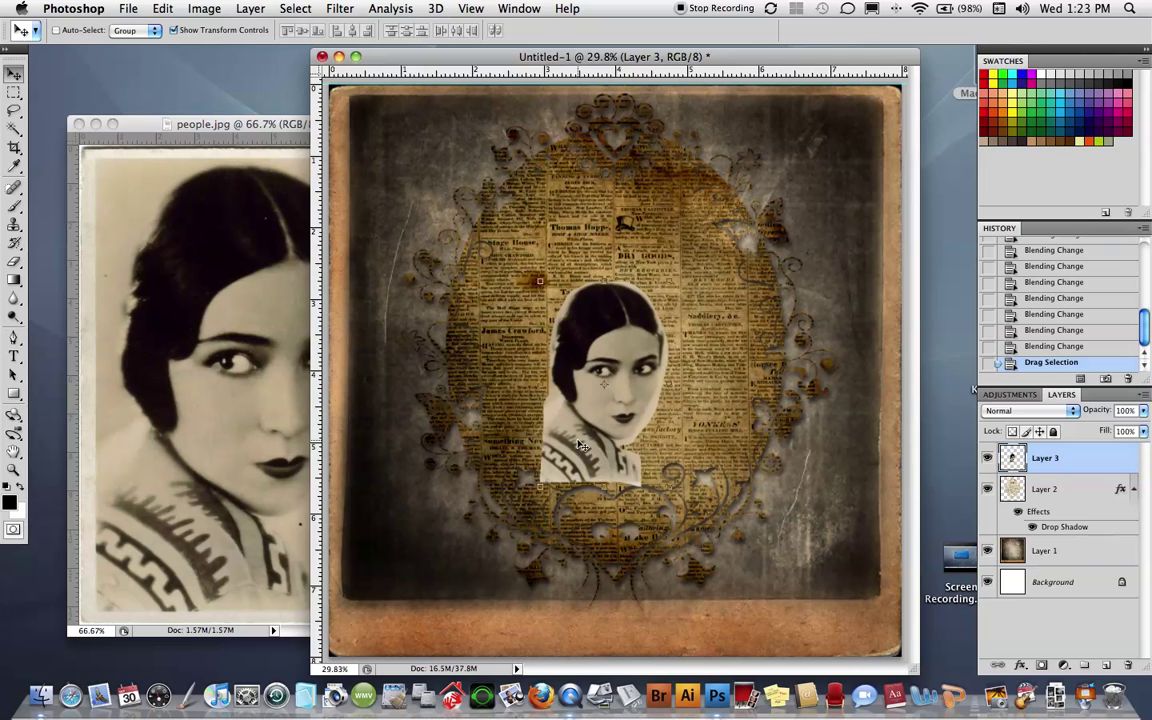
left_click_drag(615, 443, 607, 440)
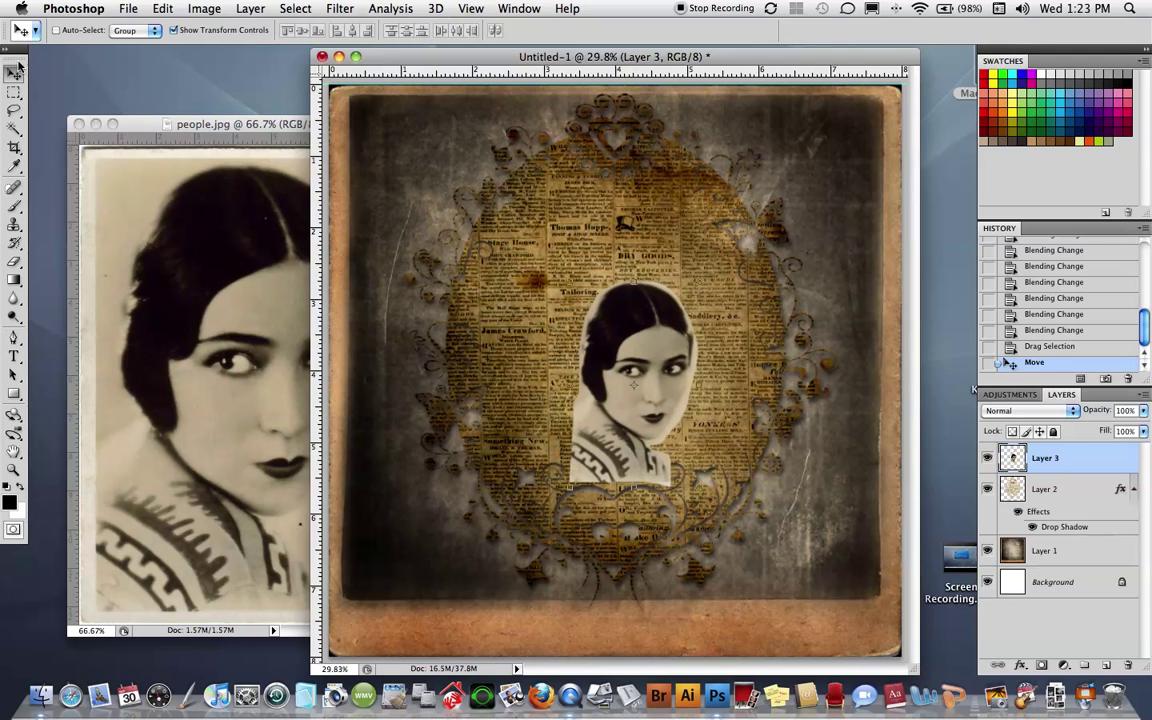
Enlarge the portrait on Layer 3 proportionally to roughly one and a half times its size and centre it in the oval frame
key("super+t")
left_click_drag(614, 338, 579, 341)
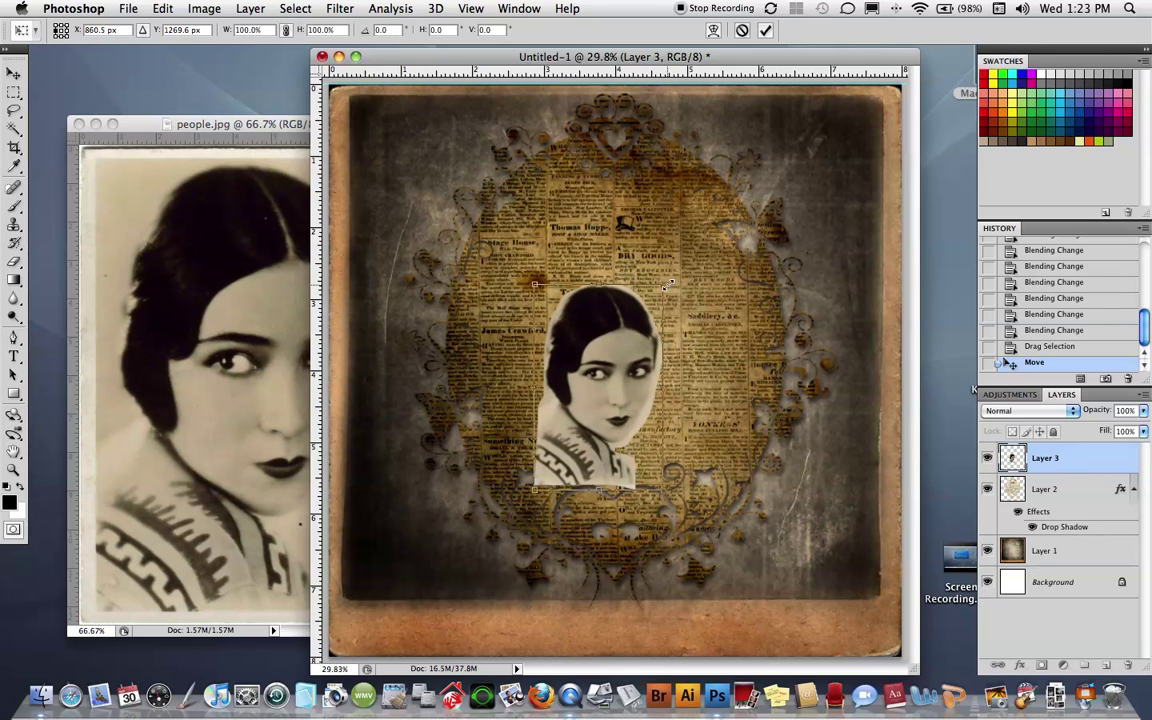
left_click_drag(663, 285, 733, 173)
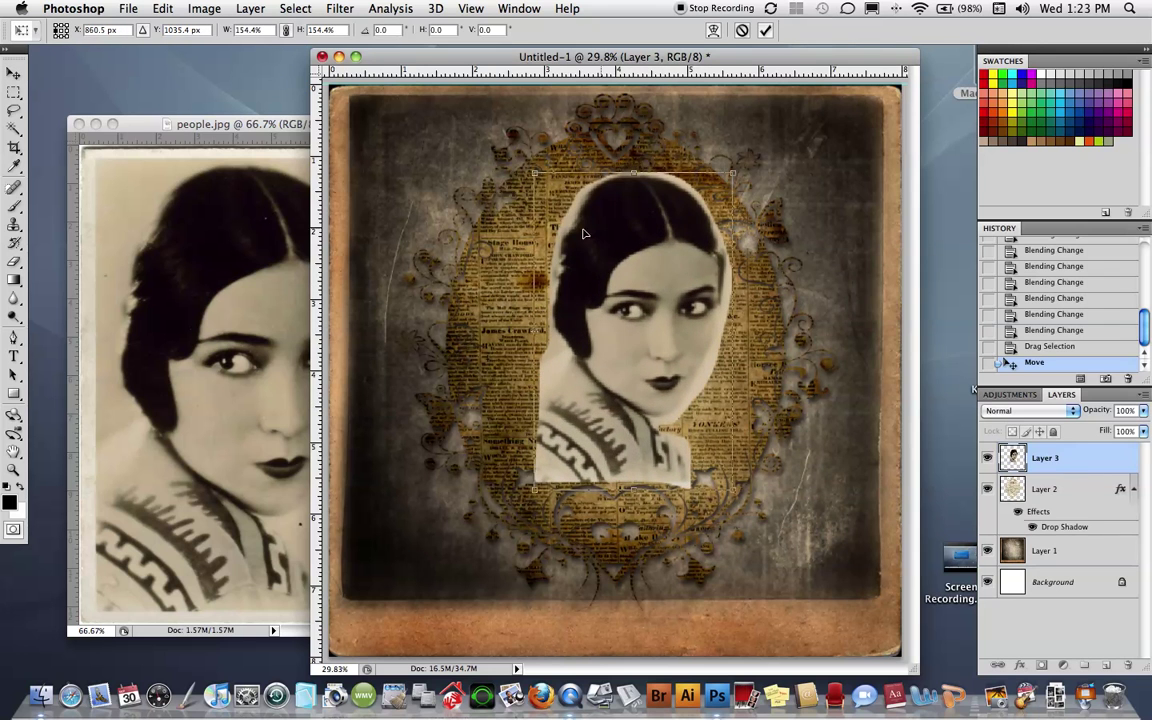
left_click_drag(533, 183, 523, 158)
left_click_drag(627, 349, 624, 395)
key("Return")
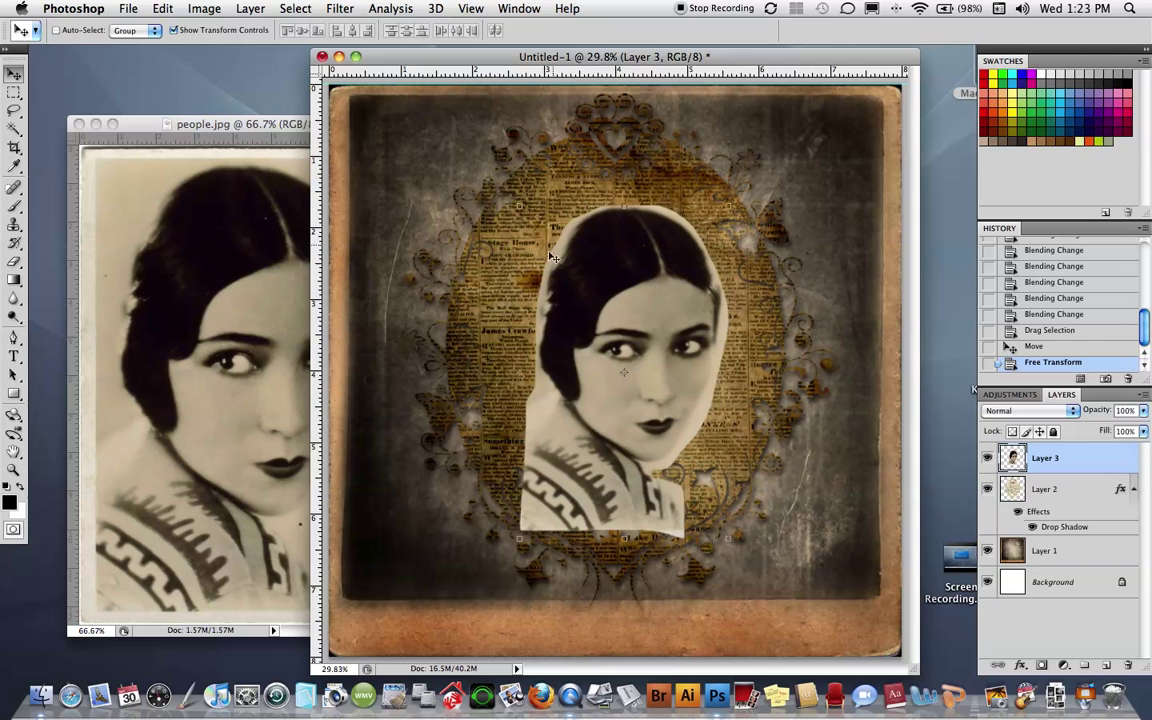
Load Layer 3's outline as a selection and feather it by 15 pixels
left_click(1013, 460, "super")
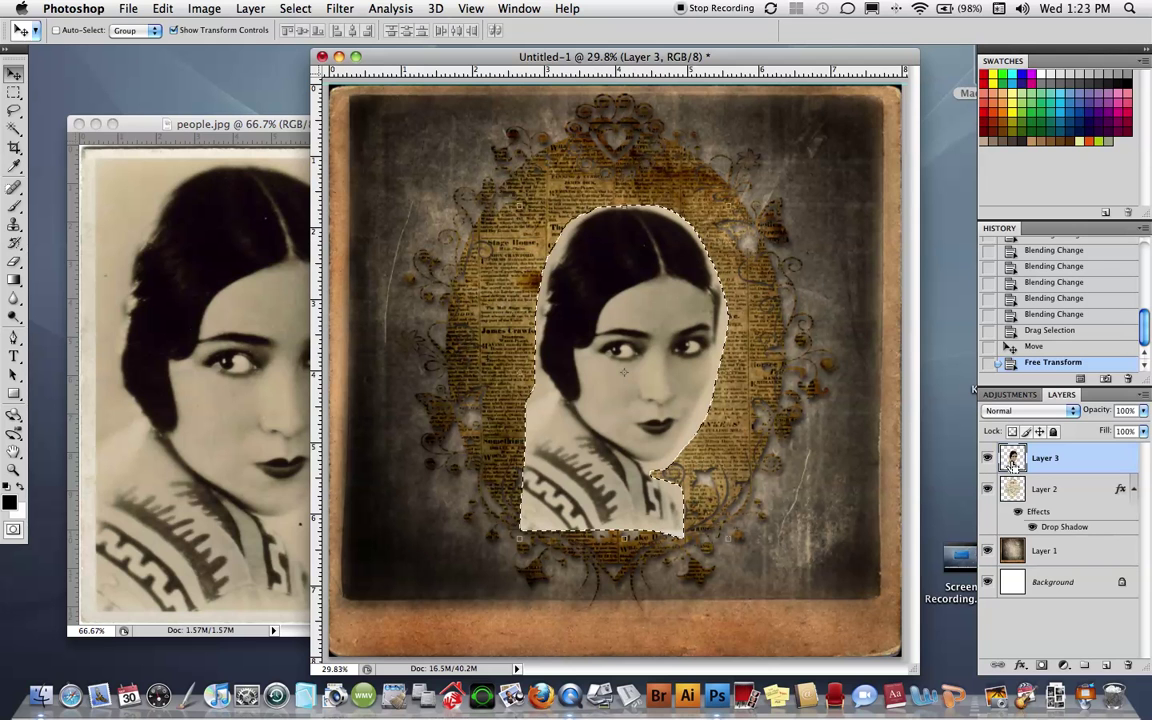
left_click(296, 9)
mouse_move(352, 194)
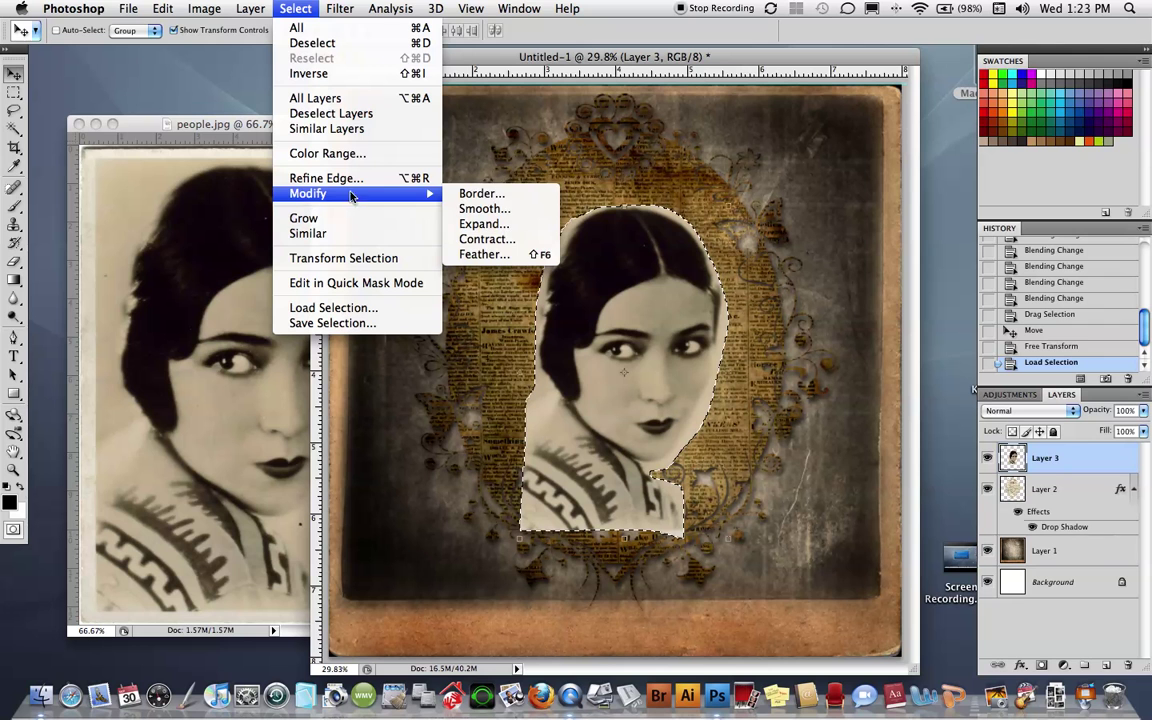
left_click(490, 254)
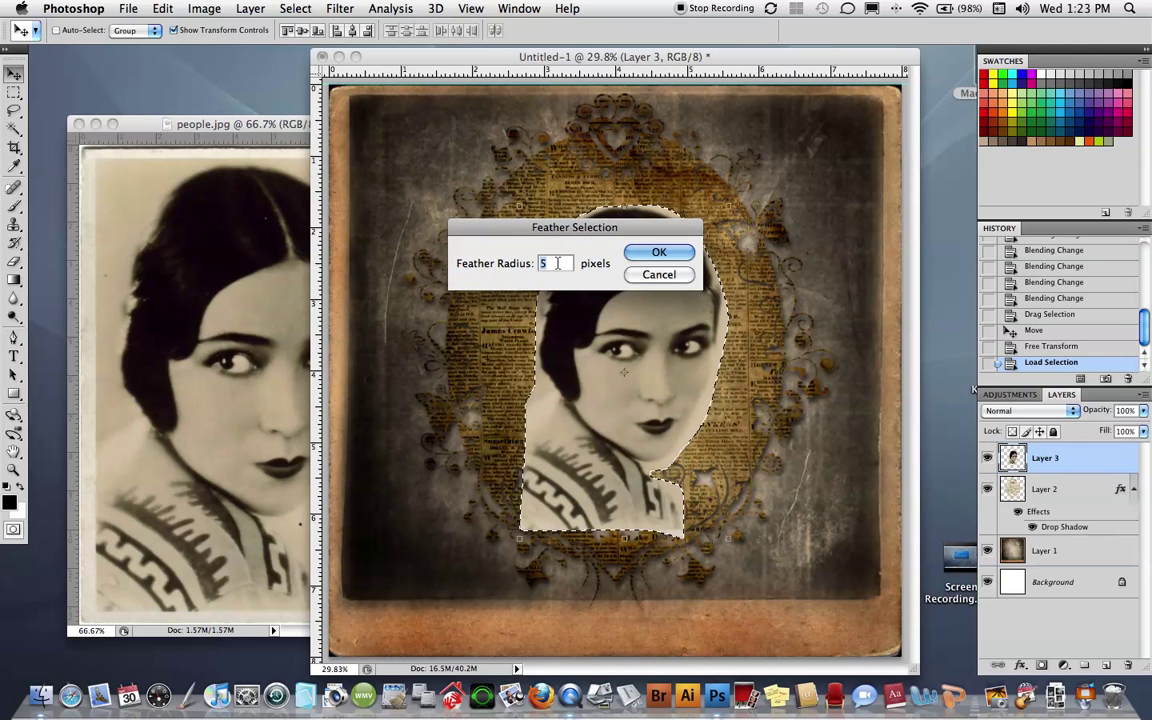
type("15")
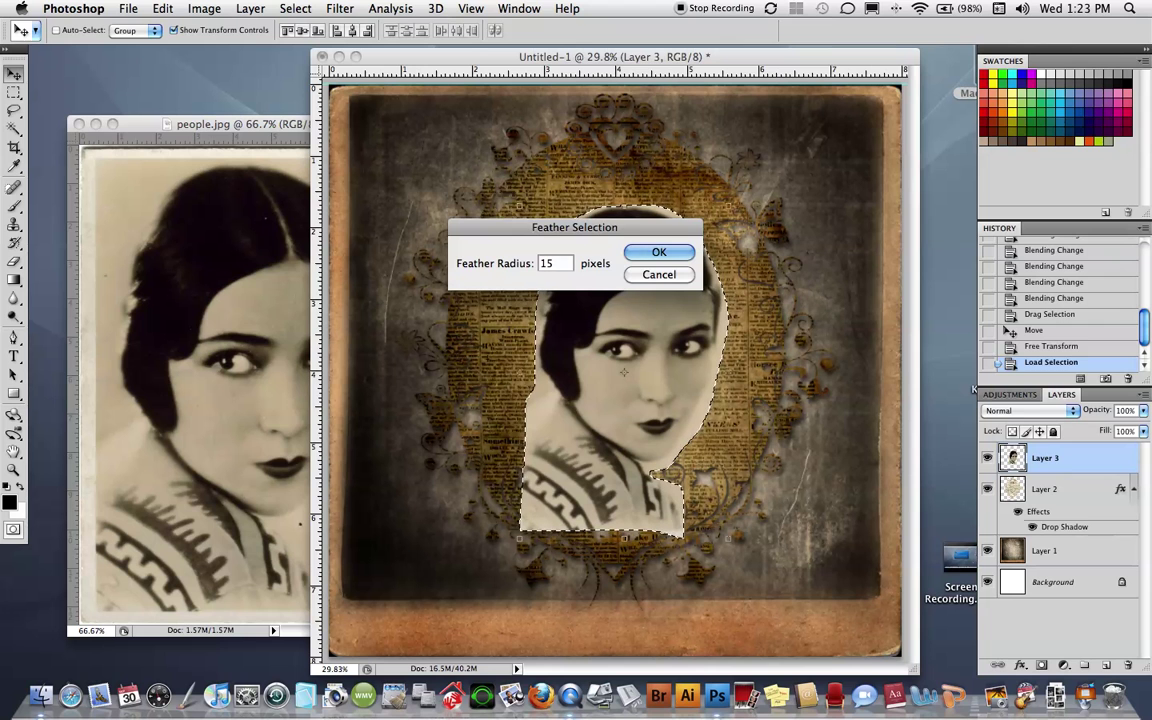
key("Return")
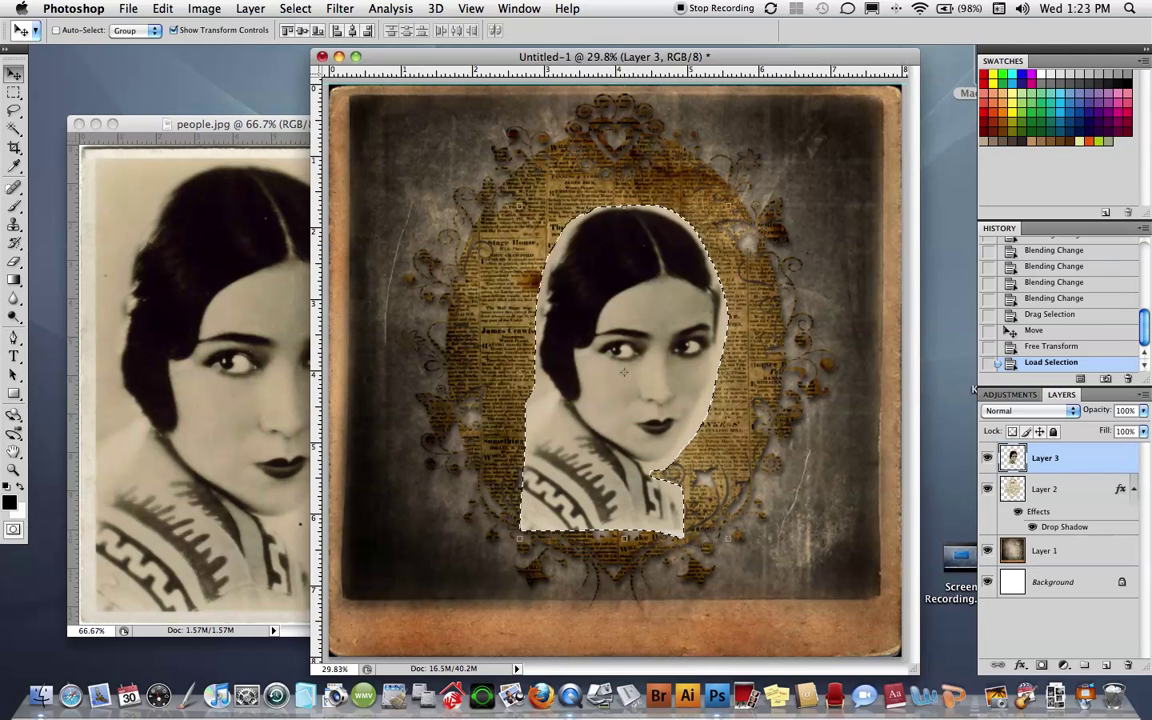
Invert the selection and clear repeatedly to fade the portrait's edges, then deselect and move the portrait slightly up
key("super+shift+i")
key("BackSpace")
key("BackSpace")
key("BackSpace")
key("BackSpace")
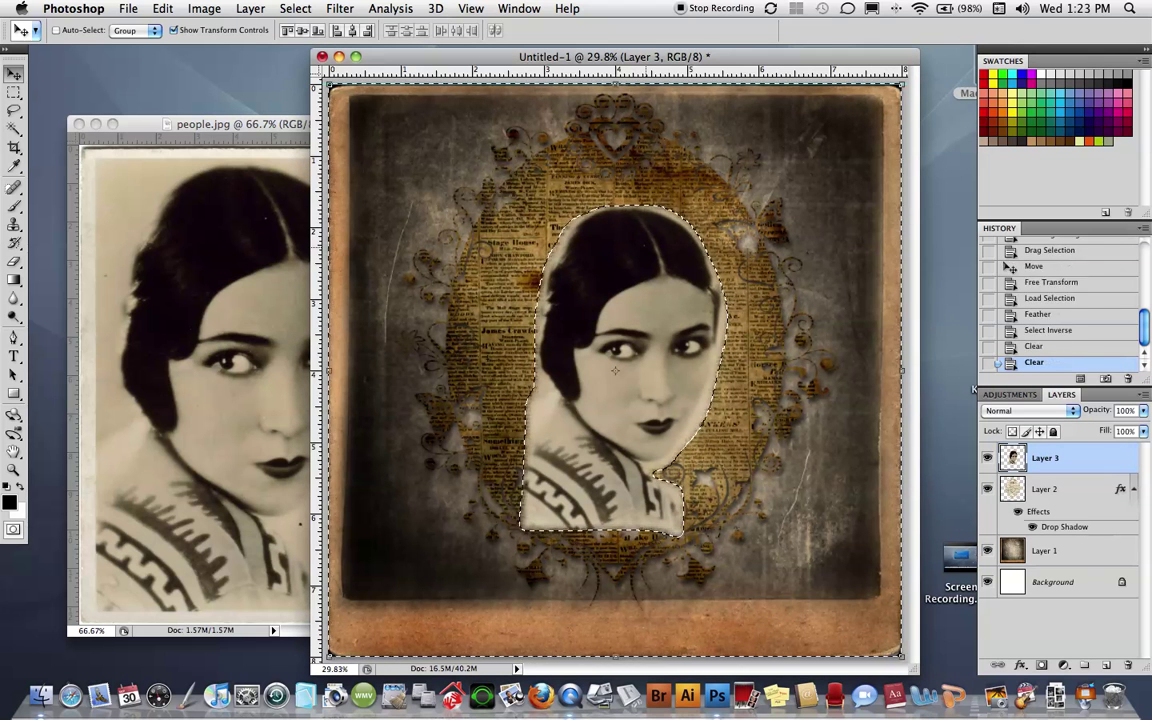
key("Delete")
key("Delete")
key("Delete")
key("Delete")
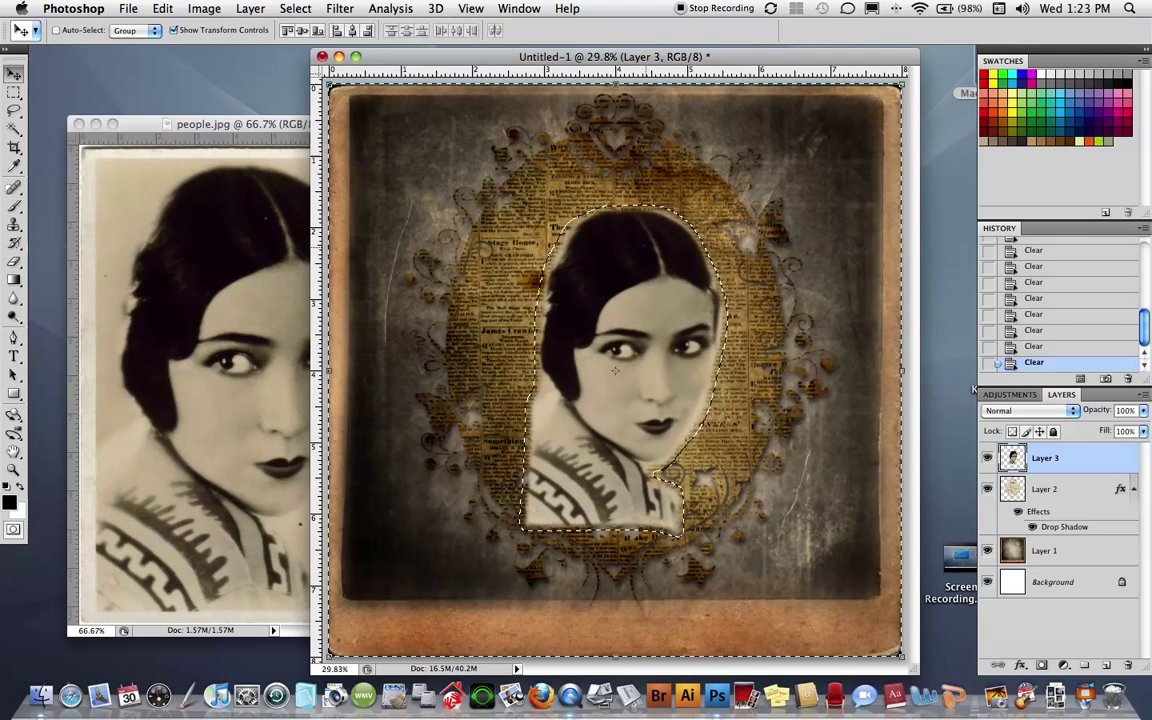
key("super+d")
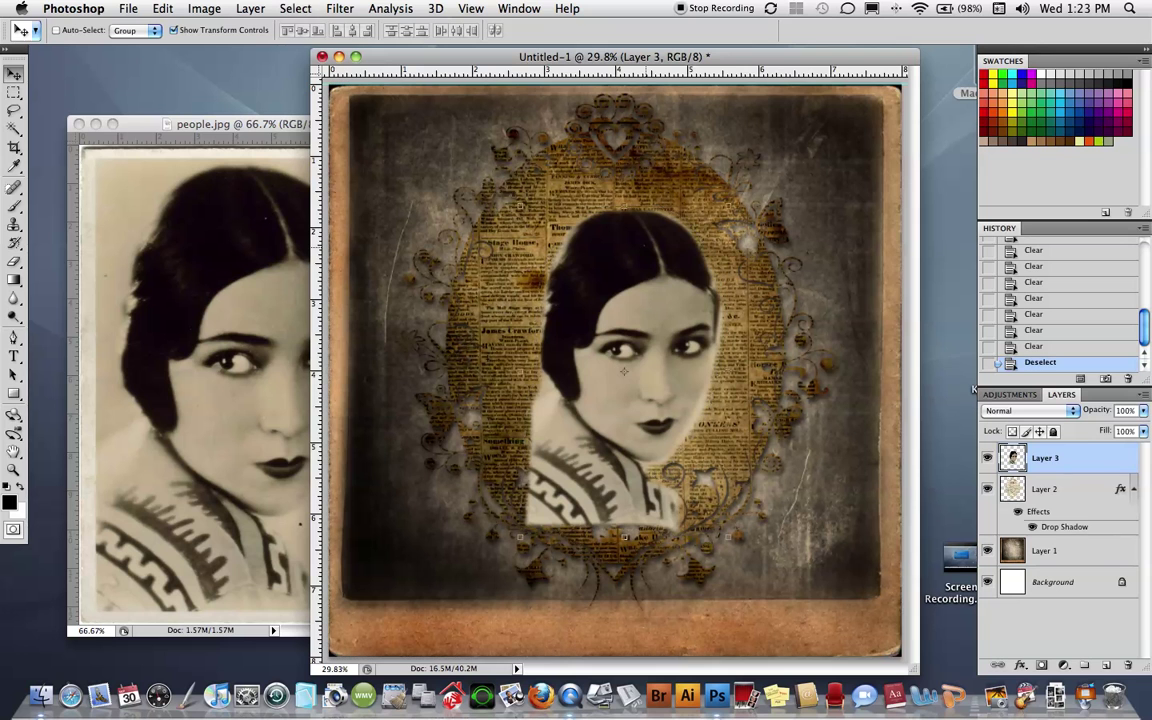
left_click_drag(566, 282, 558, 256)
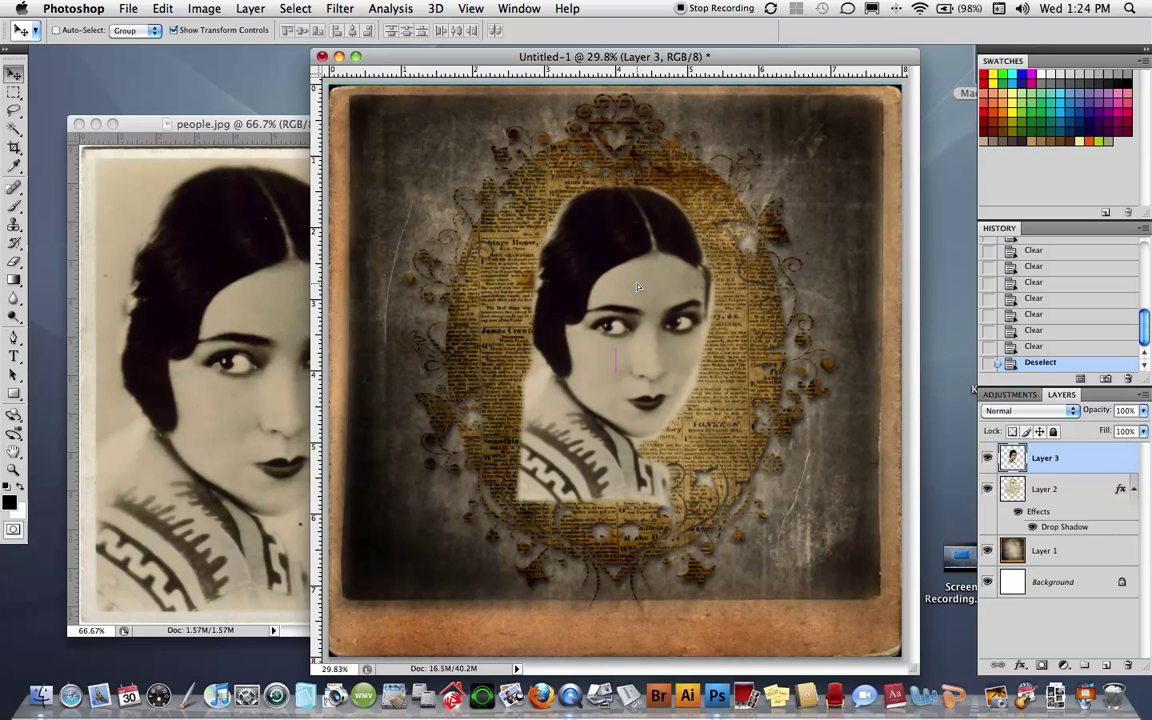
Set up the Eraser with a soft round brush of 193 px diameter and 0% hardness
left_click(14, 258)
right_click(517, 330)
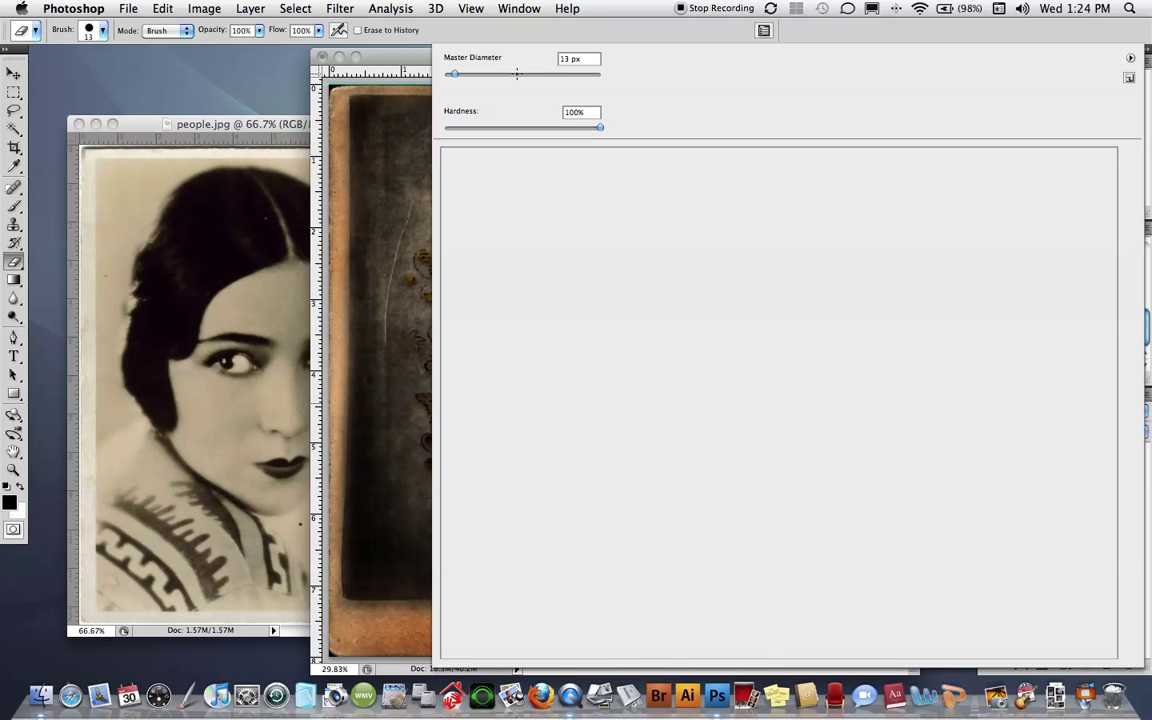
left_click(517, 73)
left_click_drag(527, 77, 549, 75)
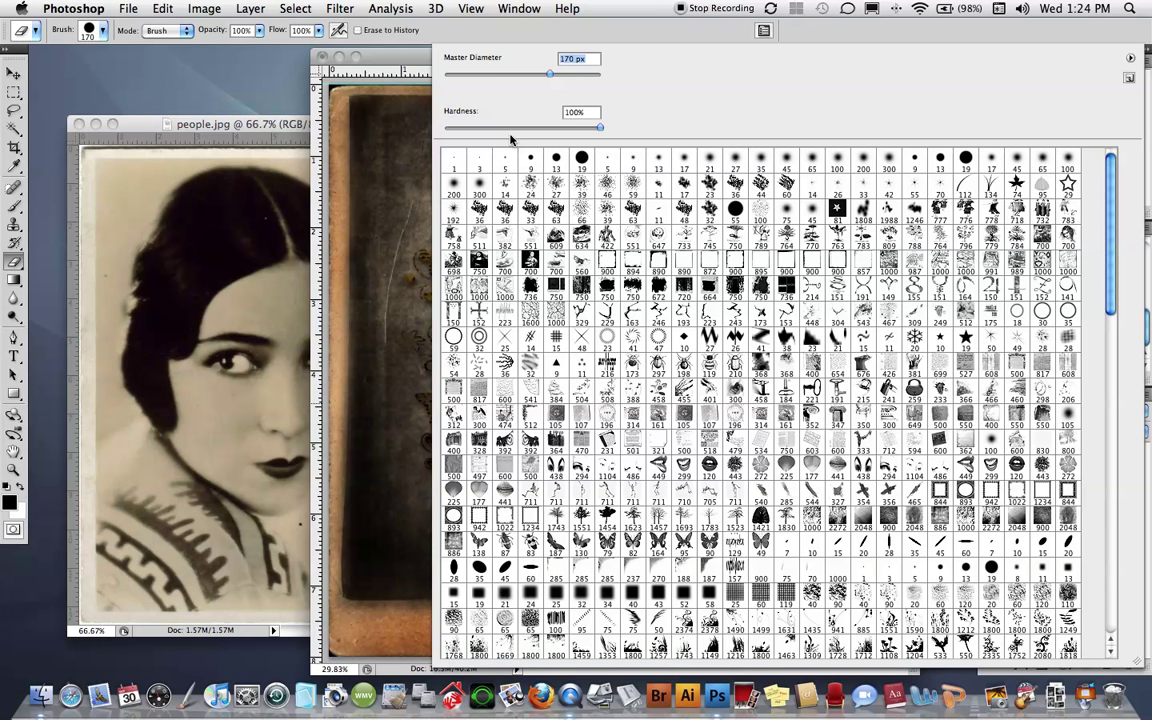
left_click(447, 130)
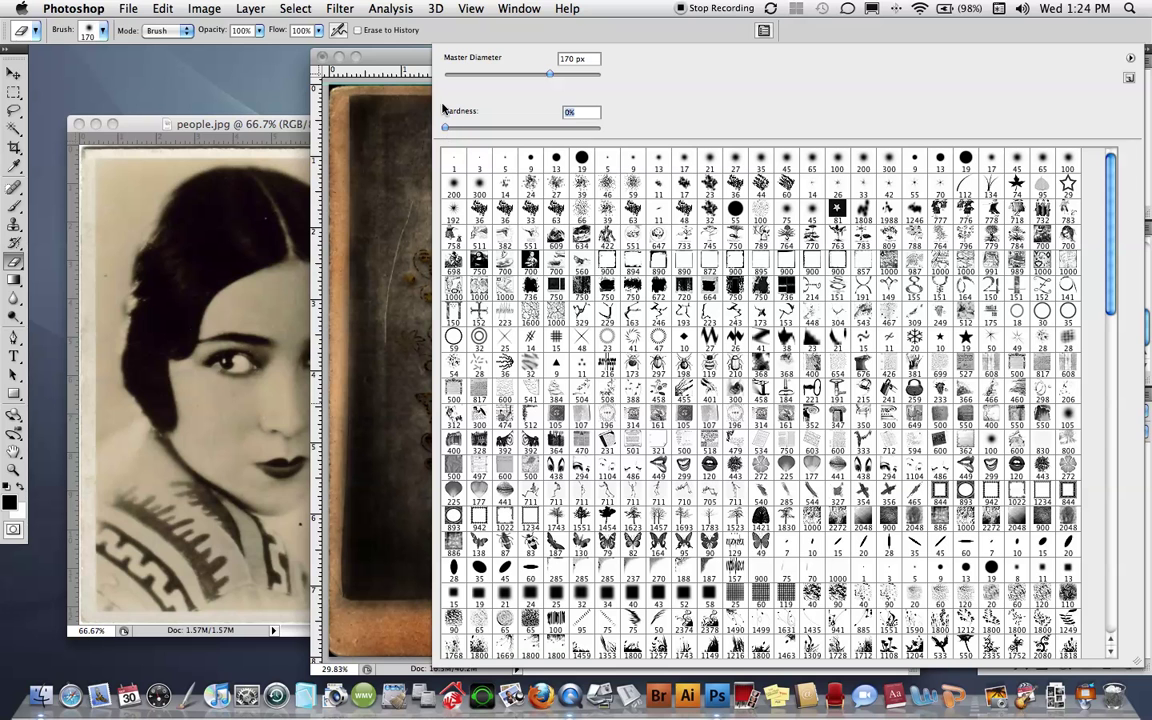
left_click_drag(549, 75, 558, 75)
left_click(404, 66)
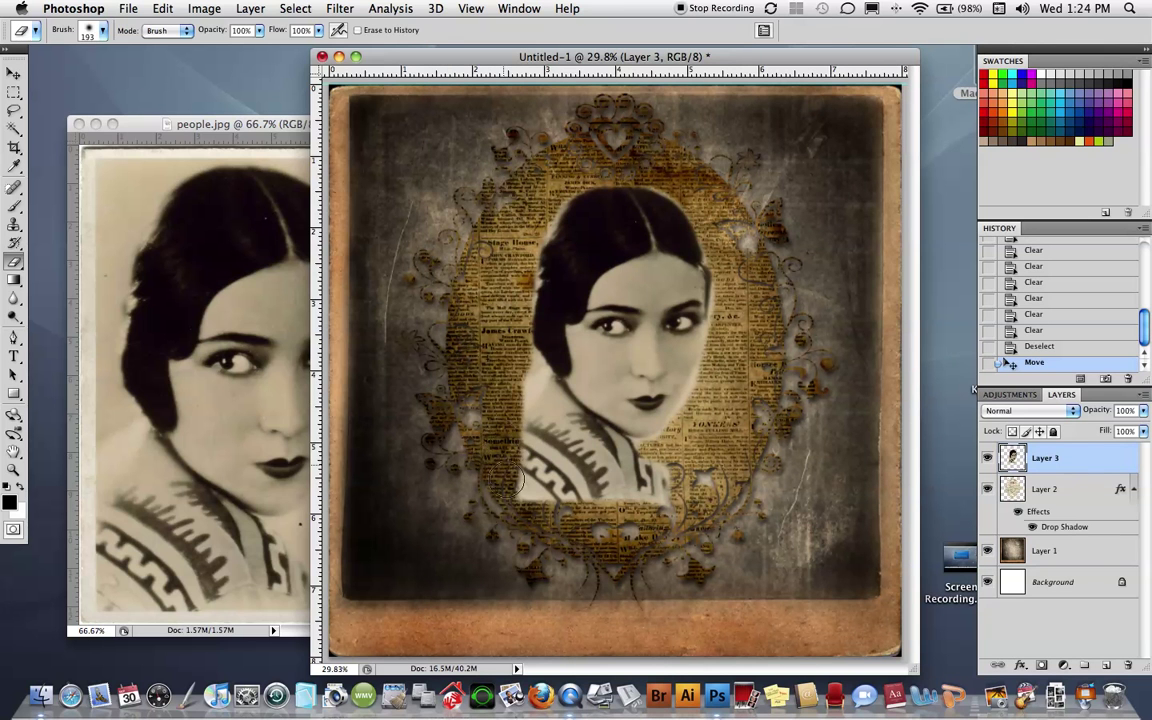
Erase the hard edges along the lower left and bottom of the portrait on Layer 3
mouse_move(490, 445)
left_mouse_down()
mouse_move(633, 518)
mouse_move(600, 450)
mouse_move(530, 508)
left_mouse_up()
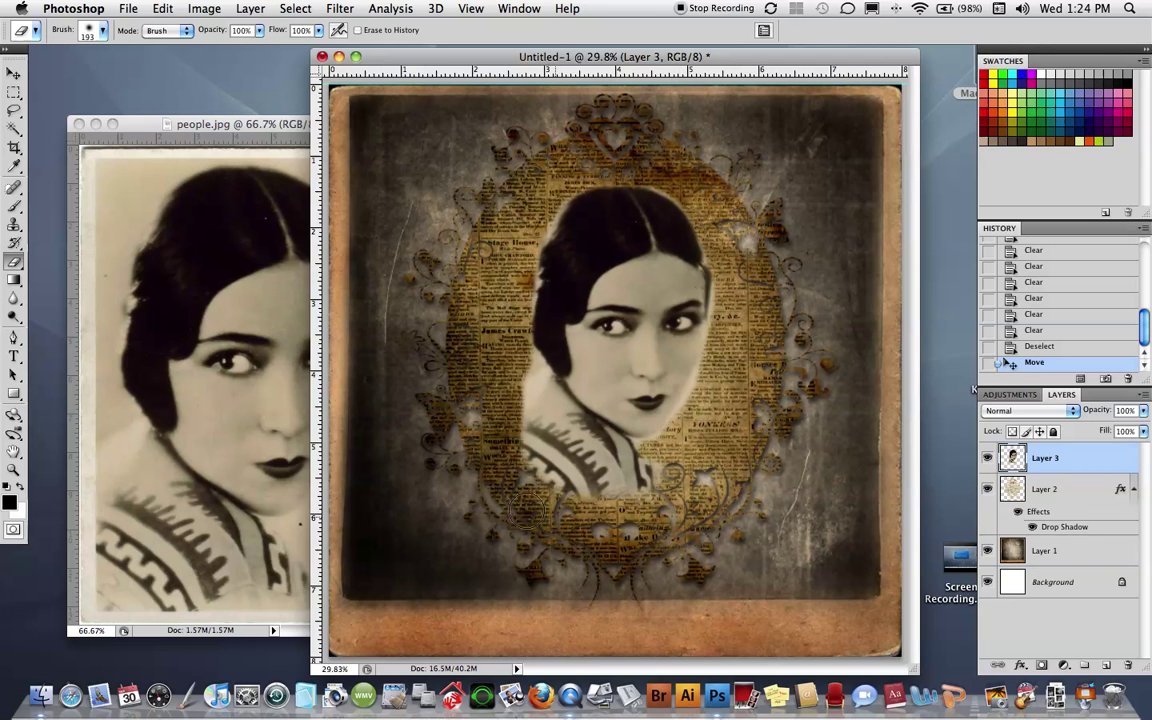
mouse_move(492, 412)
left_mouse_down()
mouse_move(485, 345)
mouse_move(515, 375)
mouse_move(497, 342)
mouse_move(478, 398)
left_mouse_up()
left_click(745, 240)
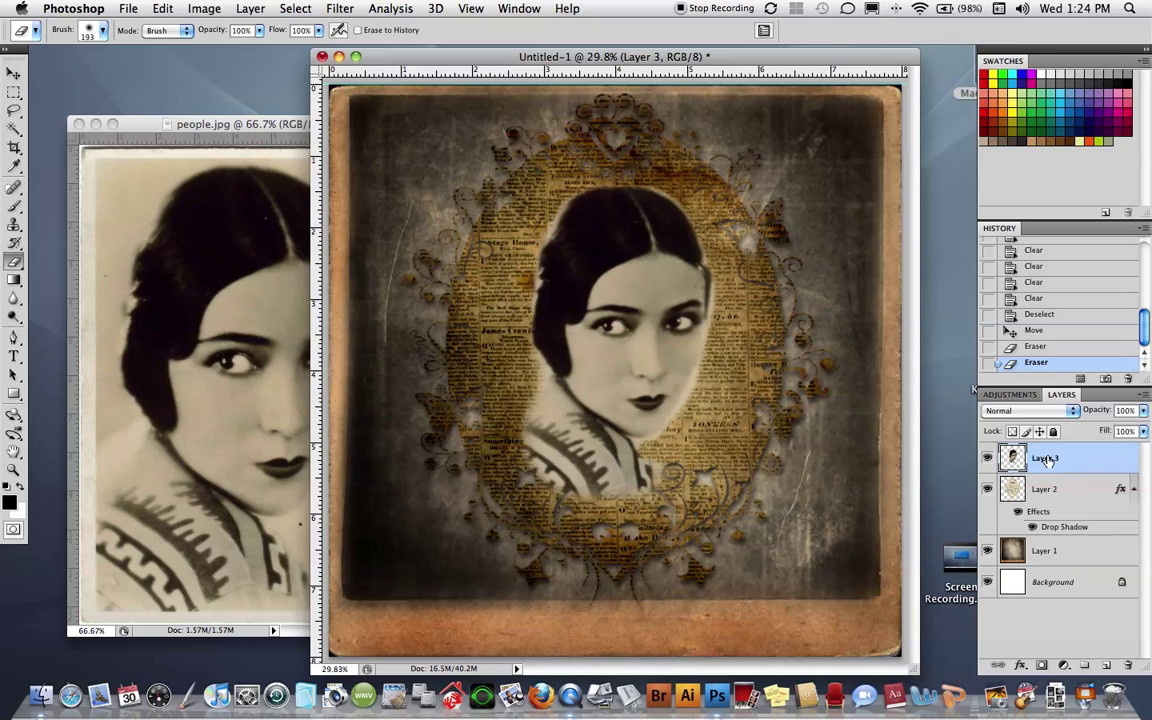
Preview Layer 3 in successive blending modes, including Darken, Darker Color, Screen, Overlay, Hard Light and Hue
left_click(13, 74)
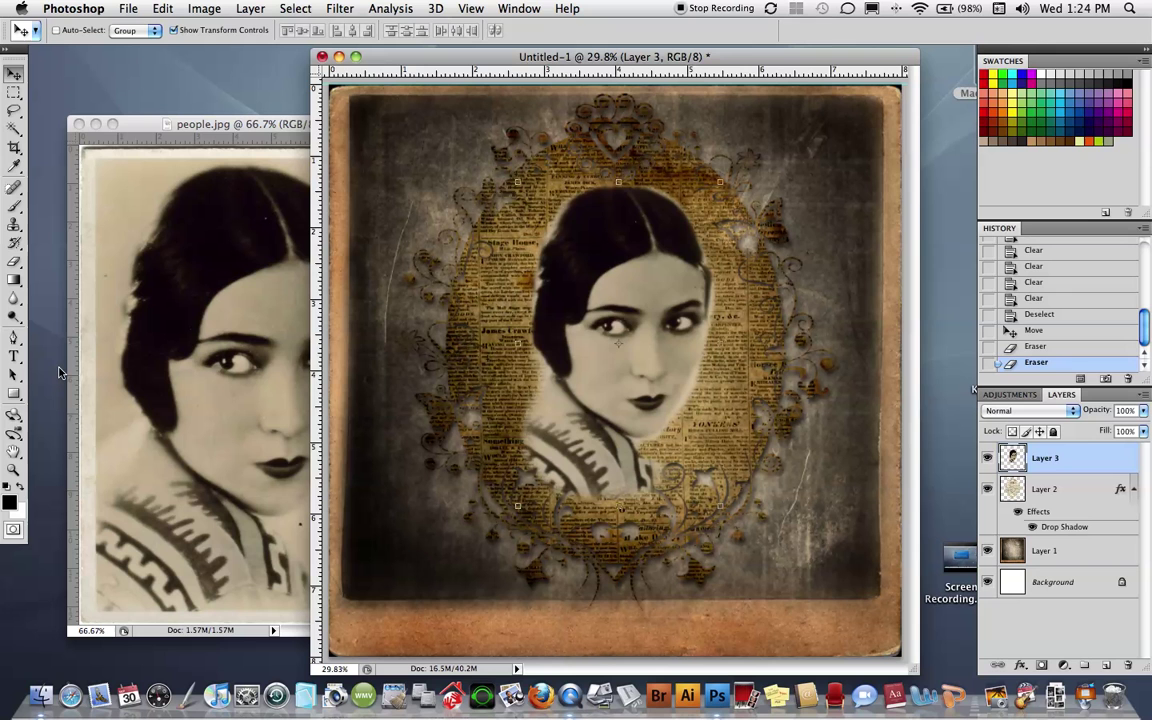
key("shift+plus")
key("shift+plus")
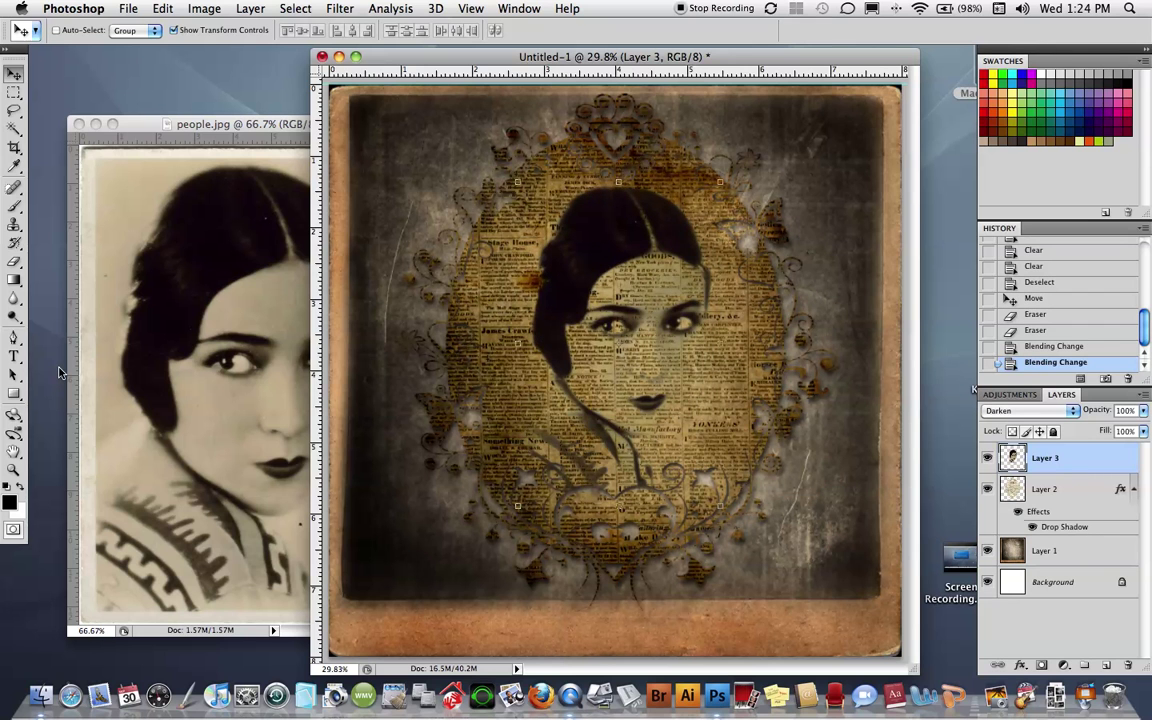
key("shift+plus")
key("shift+minus")
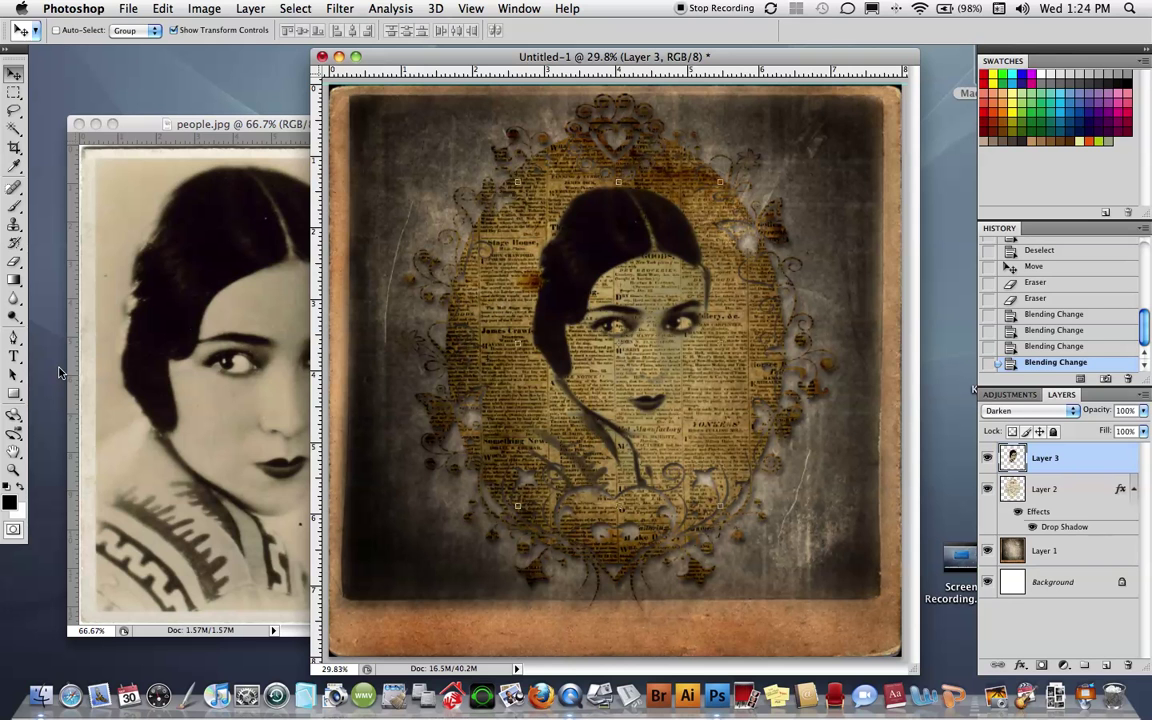
key("shift+plus")
key("shift+plus")
key("shift+plus")
key("shift+plus")
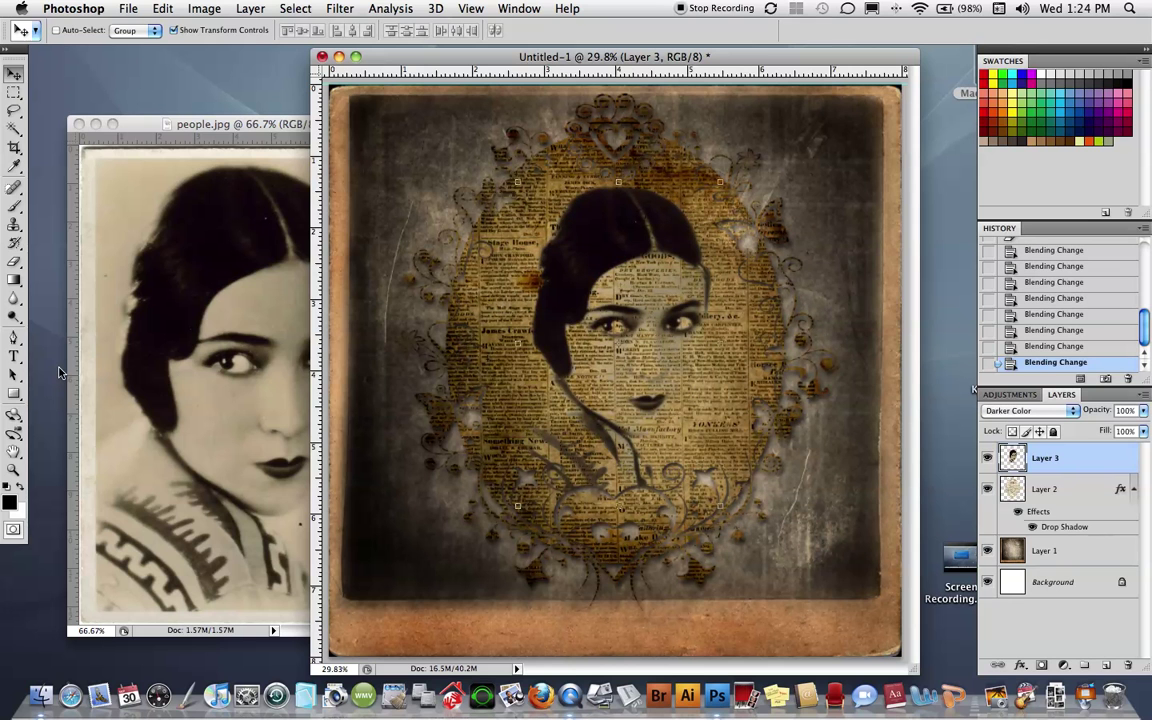
key("shift+plus")
key("shift+plus")
key("shift+plus")
key("shift+plus")
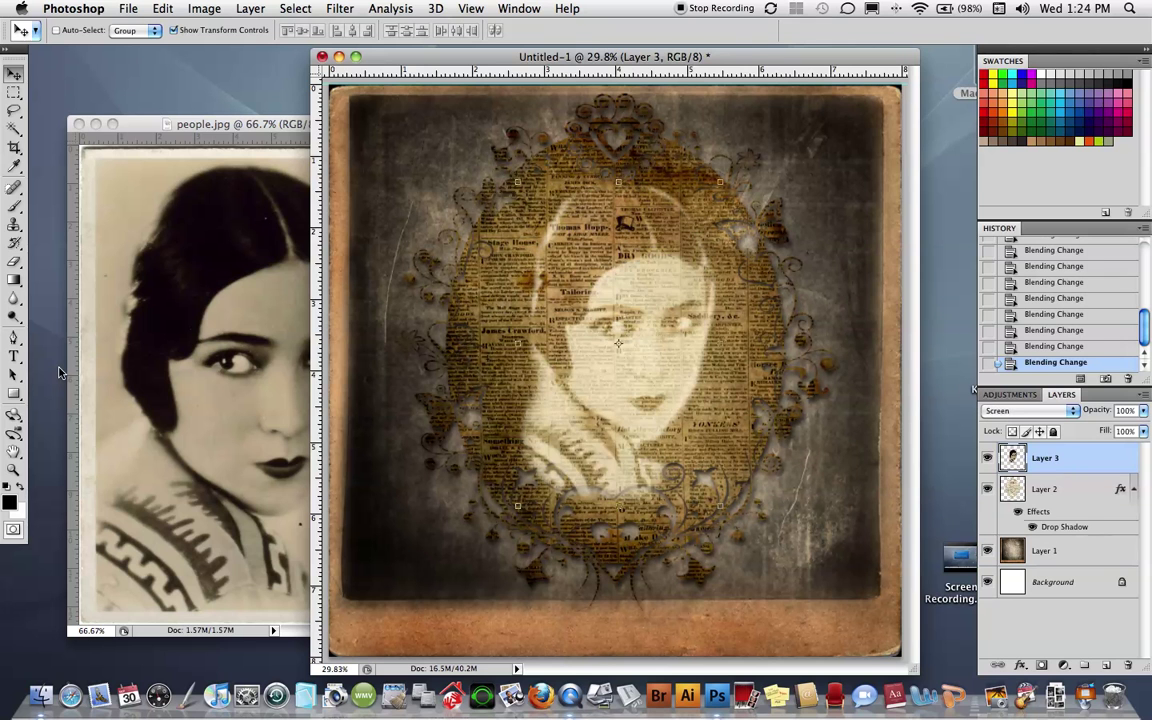
key("shift+plus")
key("shift+plus")
key("shift+plus")
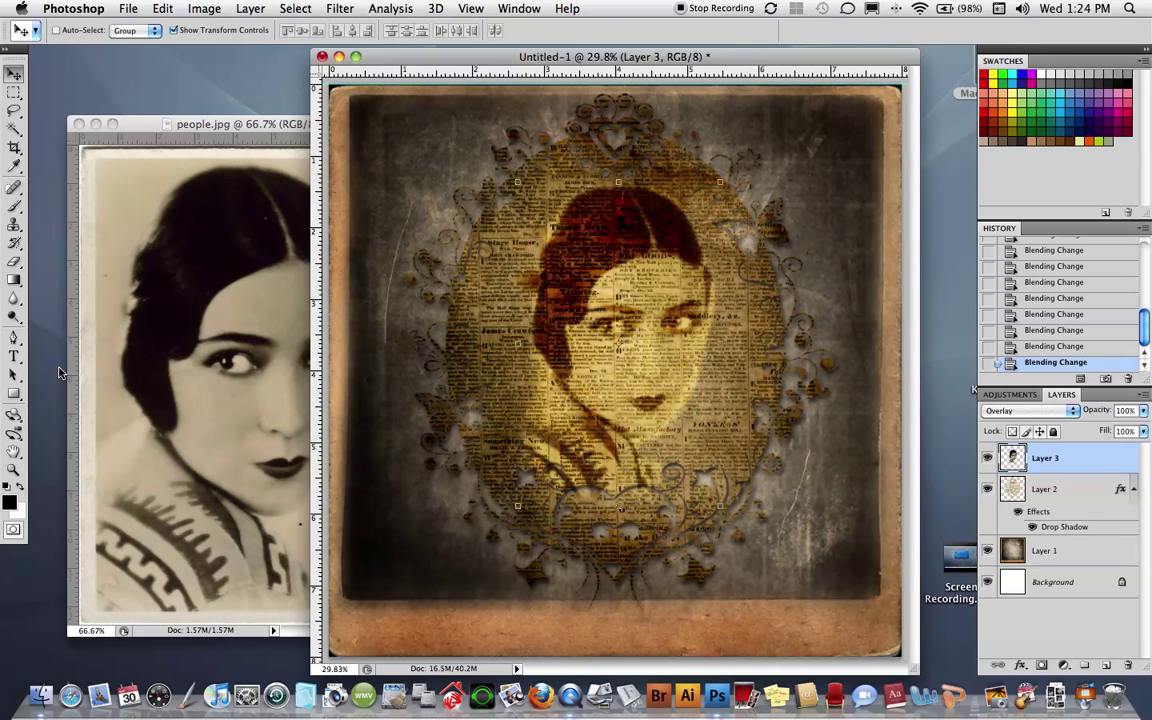
key("shift+minus")
key("shift+plus")
key("shift+plus")
key("shift+plus")
key("shift+plus")
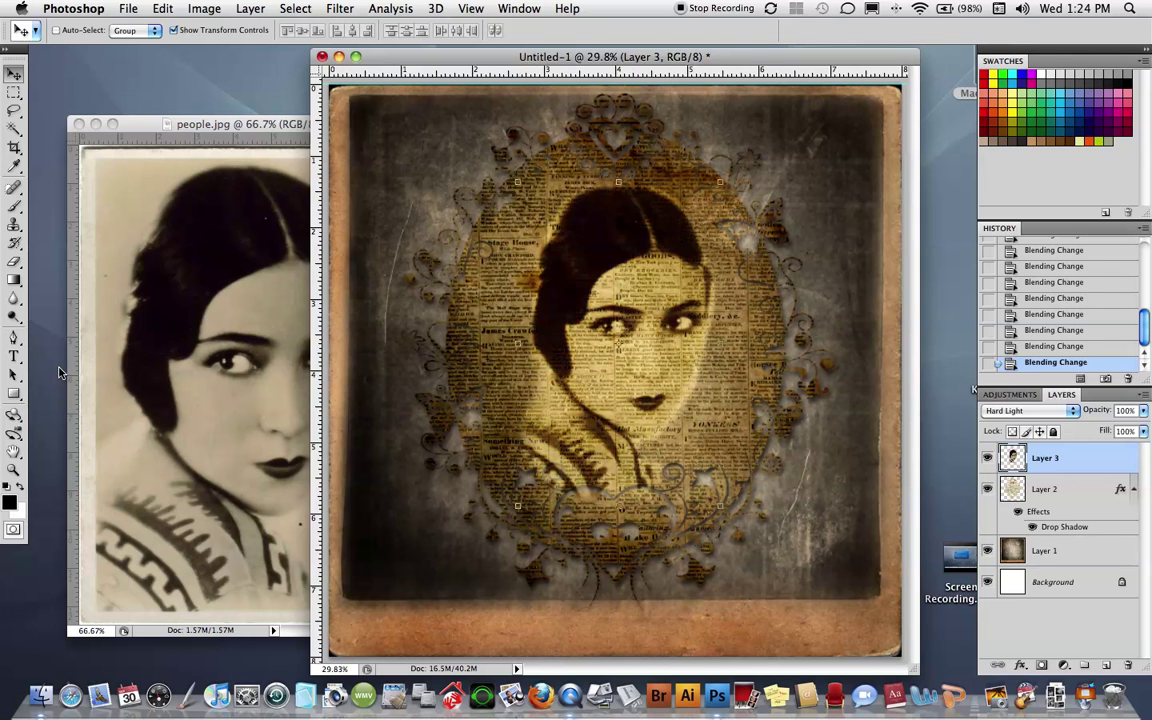
key("shift+plus")
key("shift+plus")
key("shift+minus")
key("shift+plus")
key("shift+plus")
key("shift+plus")
key("shift+plus")
key("shift+plus")
key("shift+plus")
key("shift+plus")
key("shift+plus")
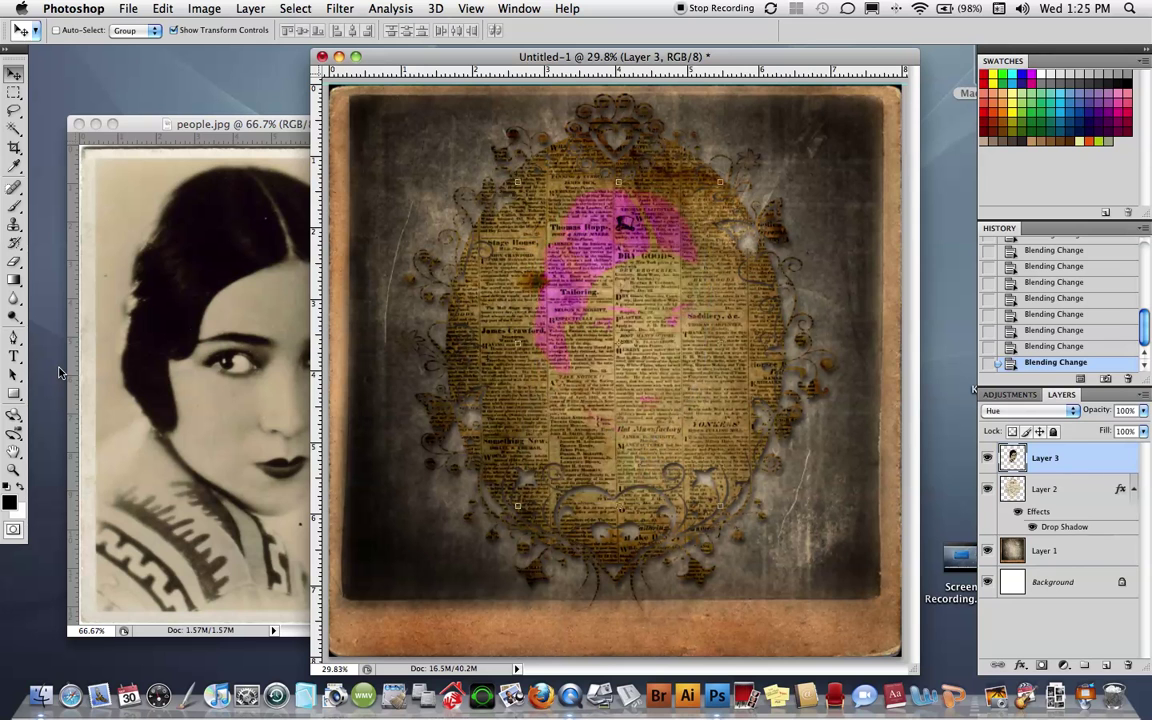
Set Layer 3's blending mode to Darken
key("shift+plus")
key("shift+plus")
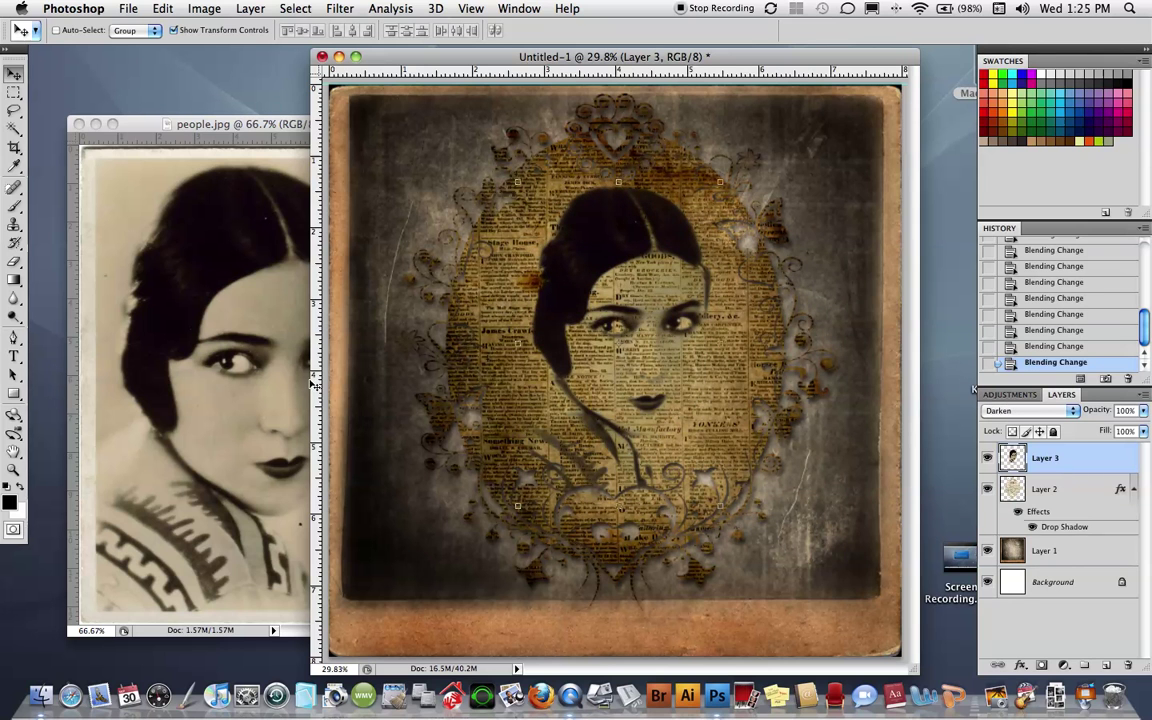
Move the portrait slightly down within the oval frame and duplicate Layer 3
left_click_drag(624, 383, 638, 354)
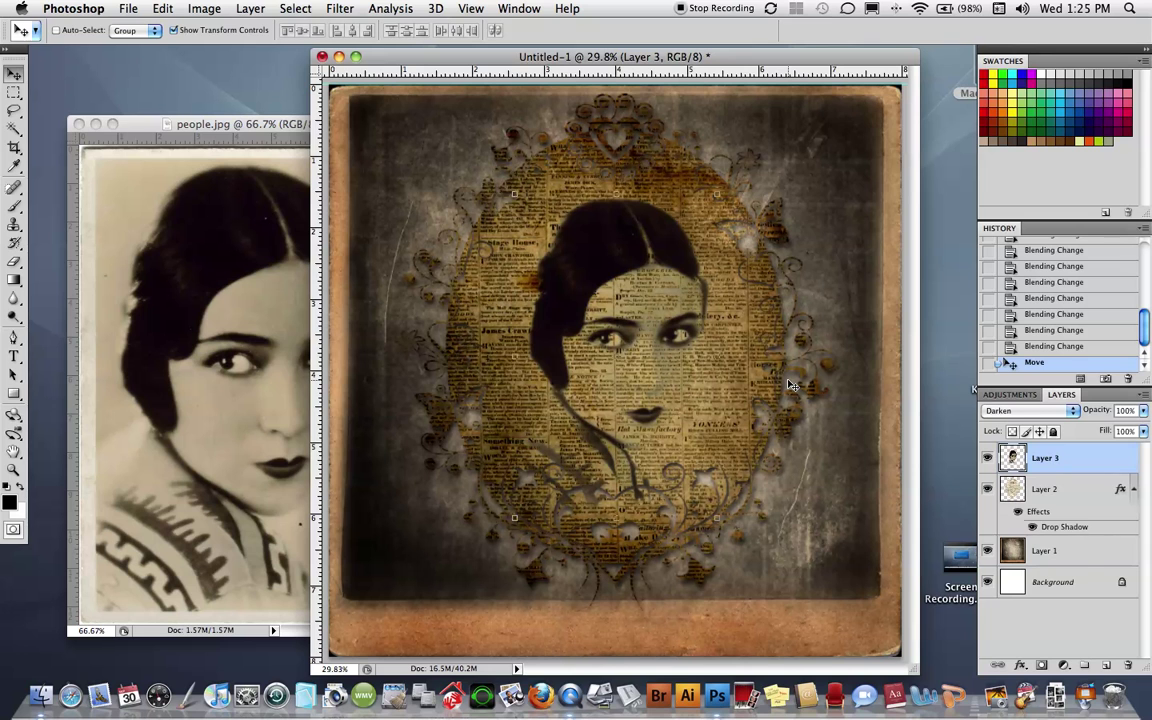
key("ctrl+j")
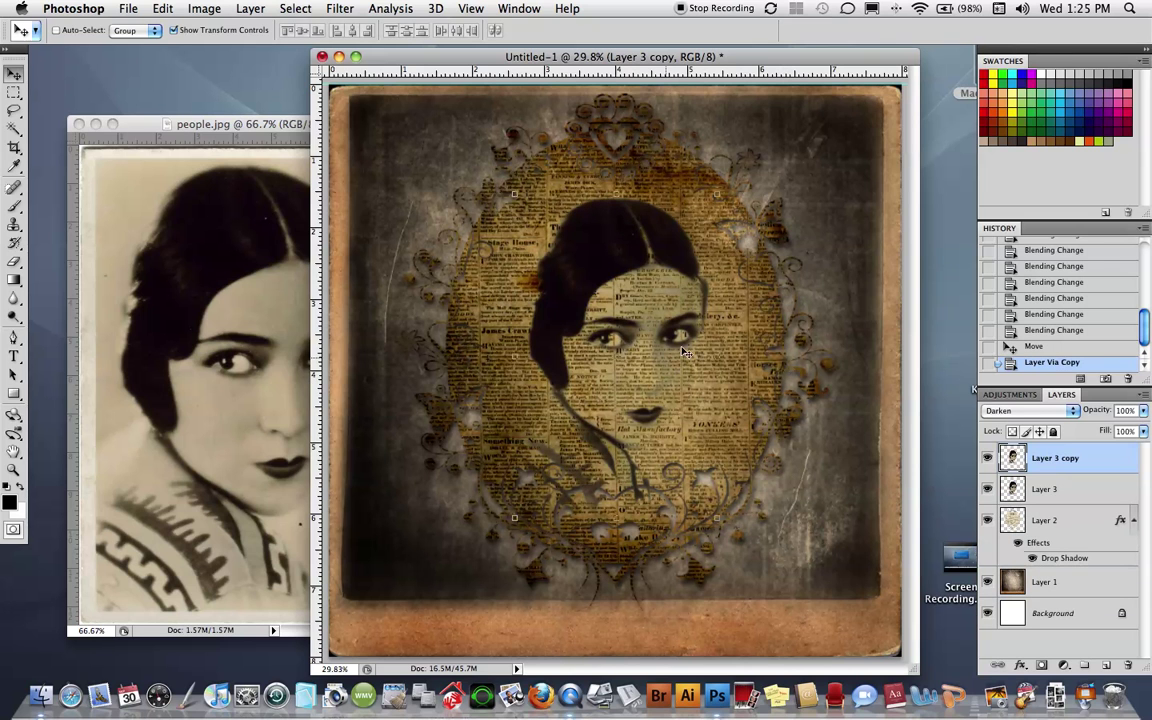